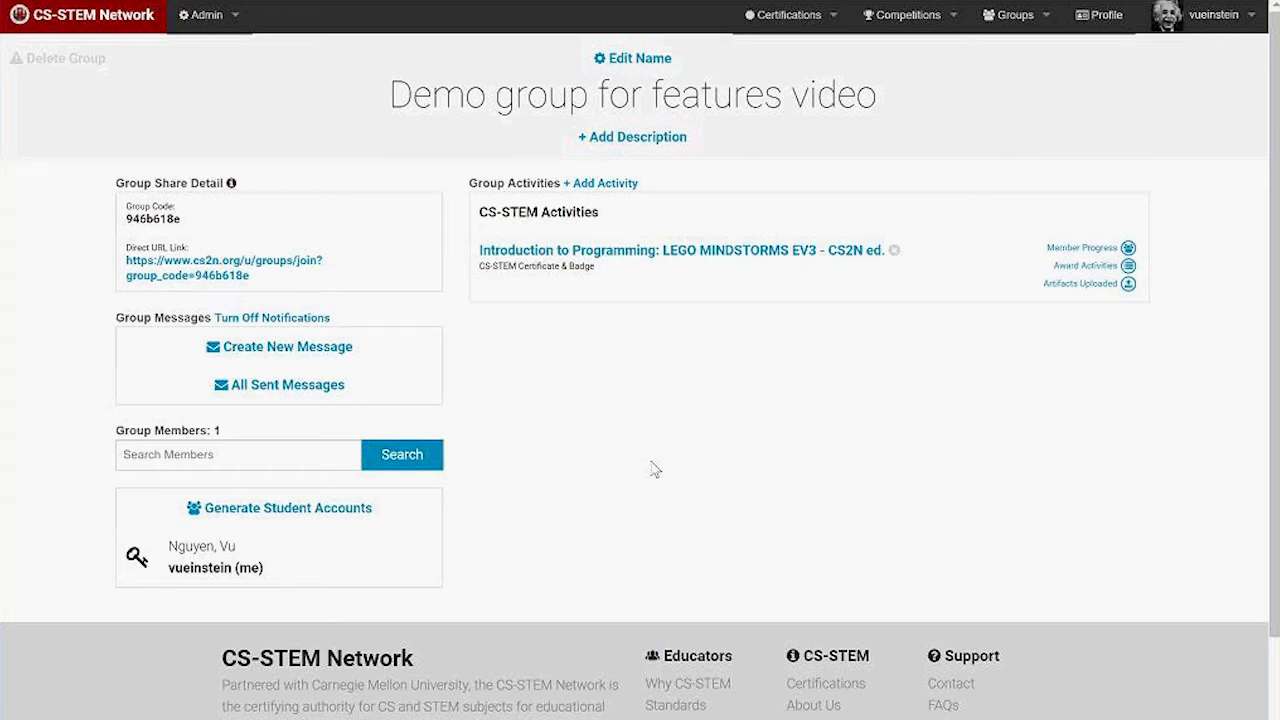
Open the student-account generation form and download the roster spreadsheet template into Excel.
double_click(167, 222)
left_click(279, 288)
left_click(270, 510)
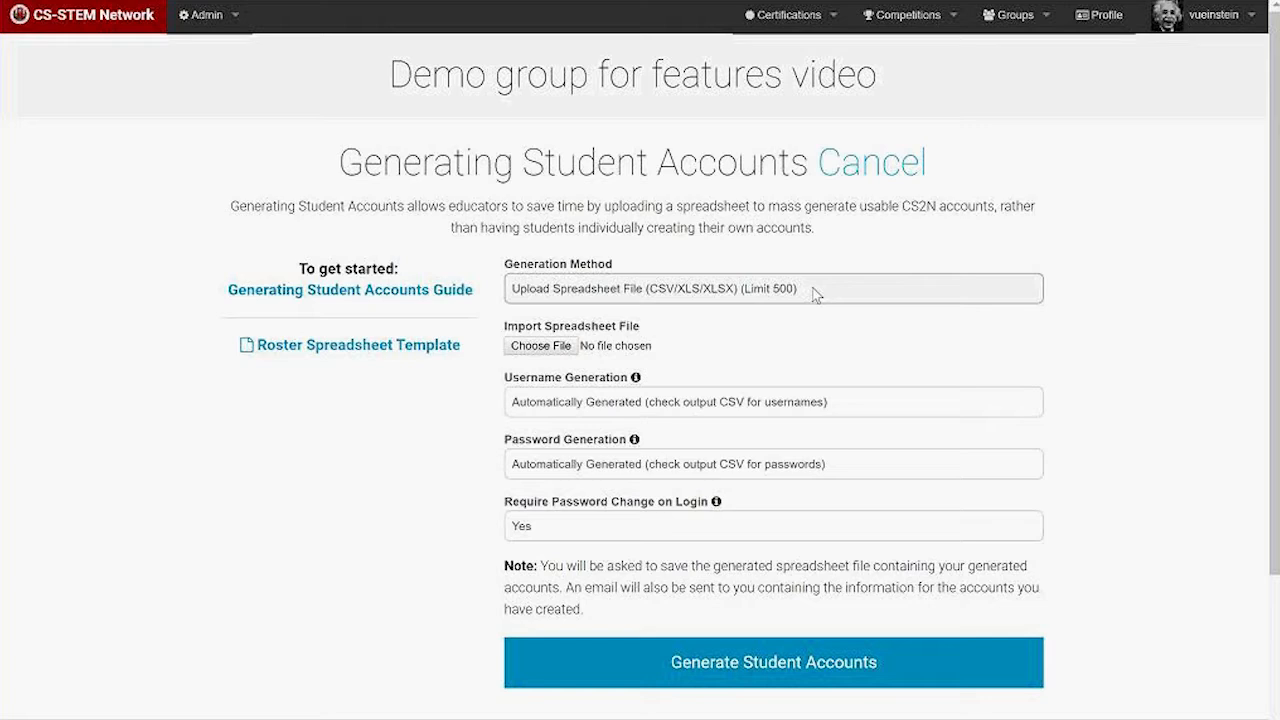
left_click(357, 346)
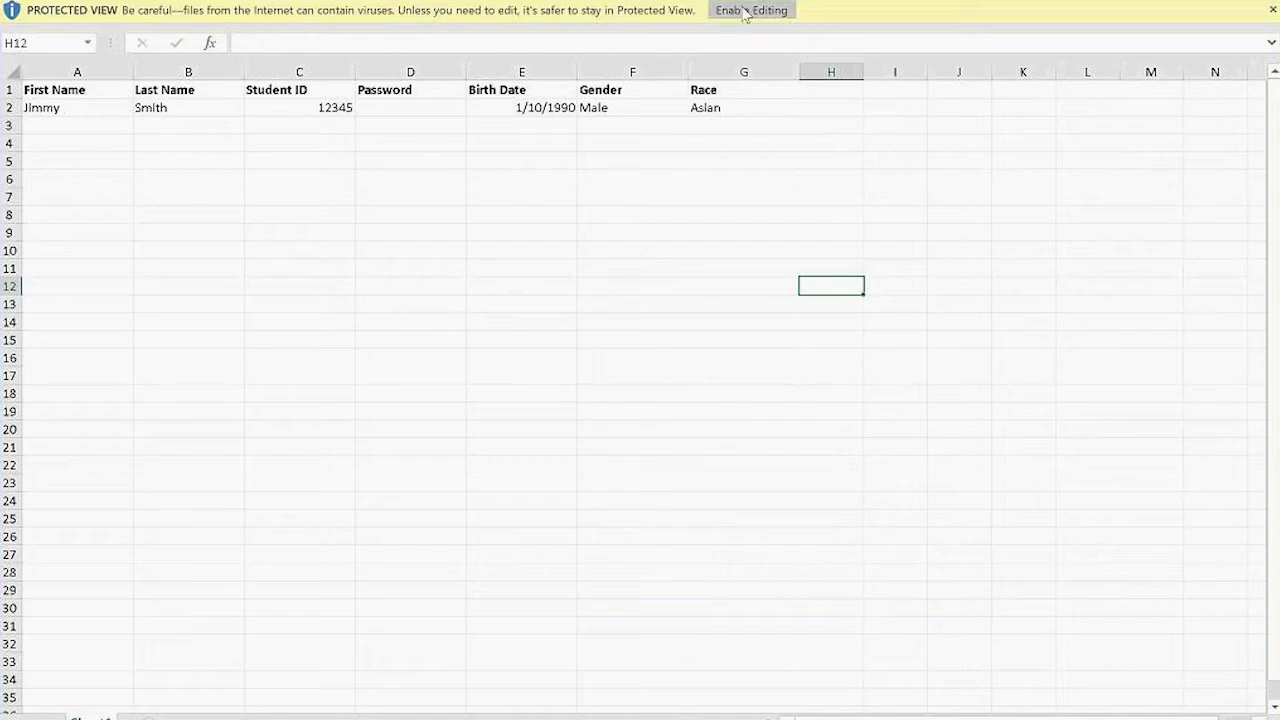
Enable editing and enter the first student's first and last name in A2 and B2.
left_click(745, 12)
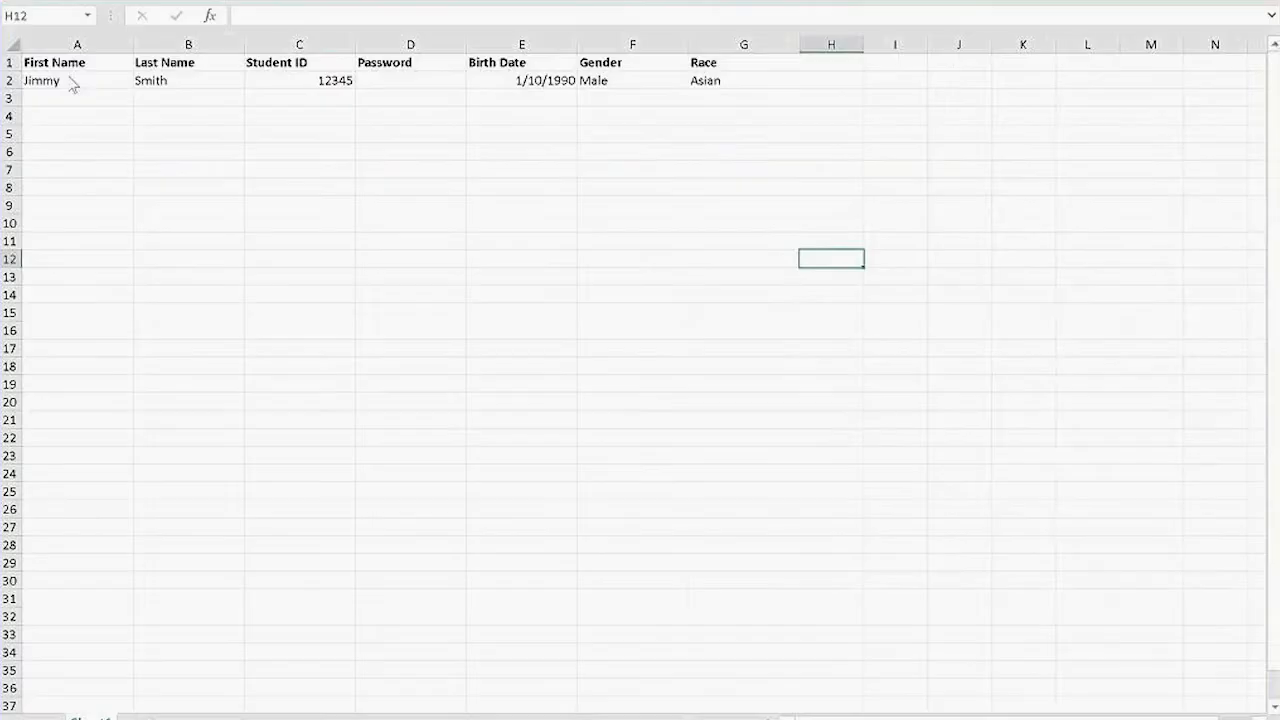
left_click(64, 80)
type("John")
key("Tab")
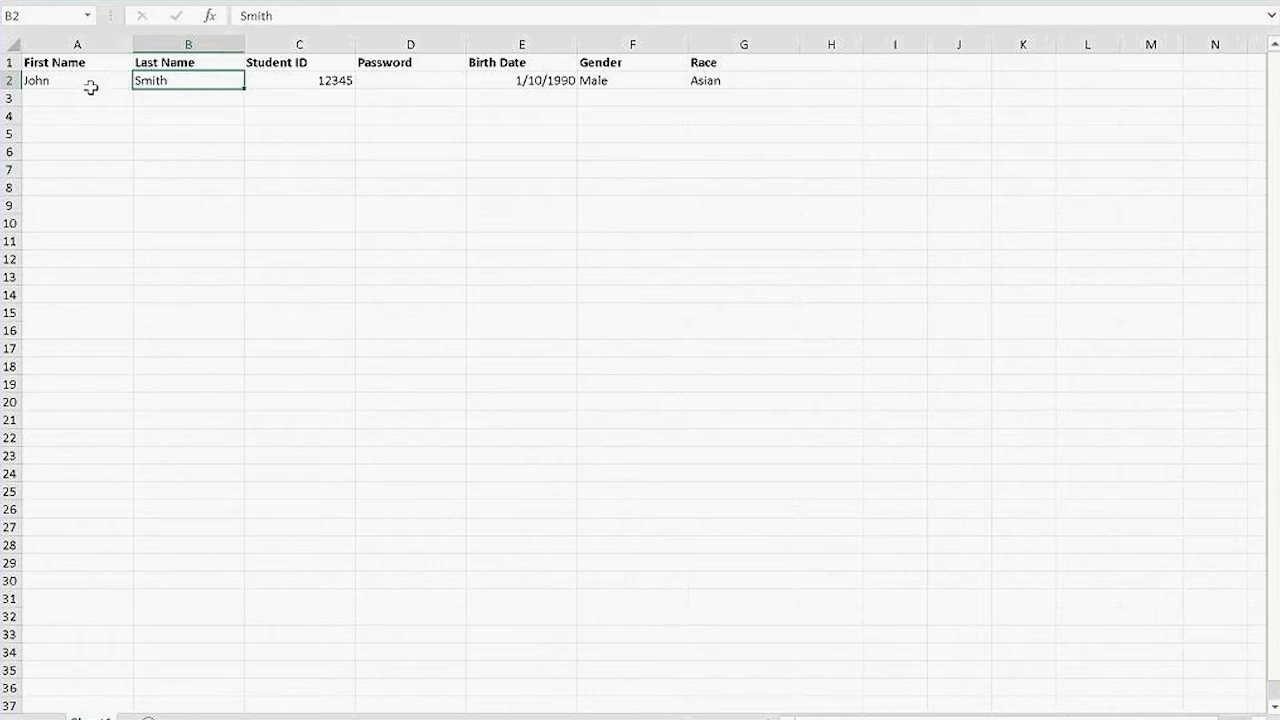
type("Doe")
key("Tab")
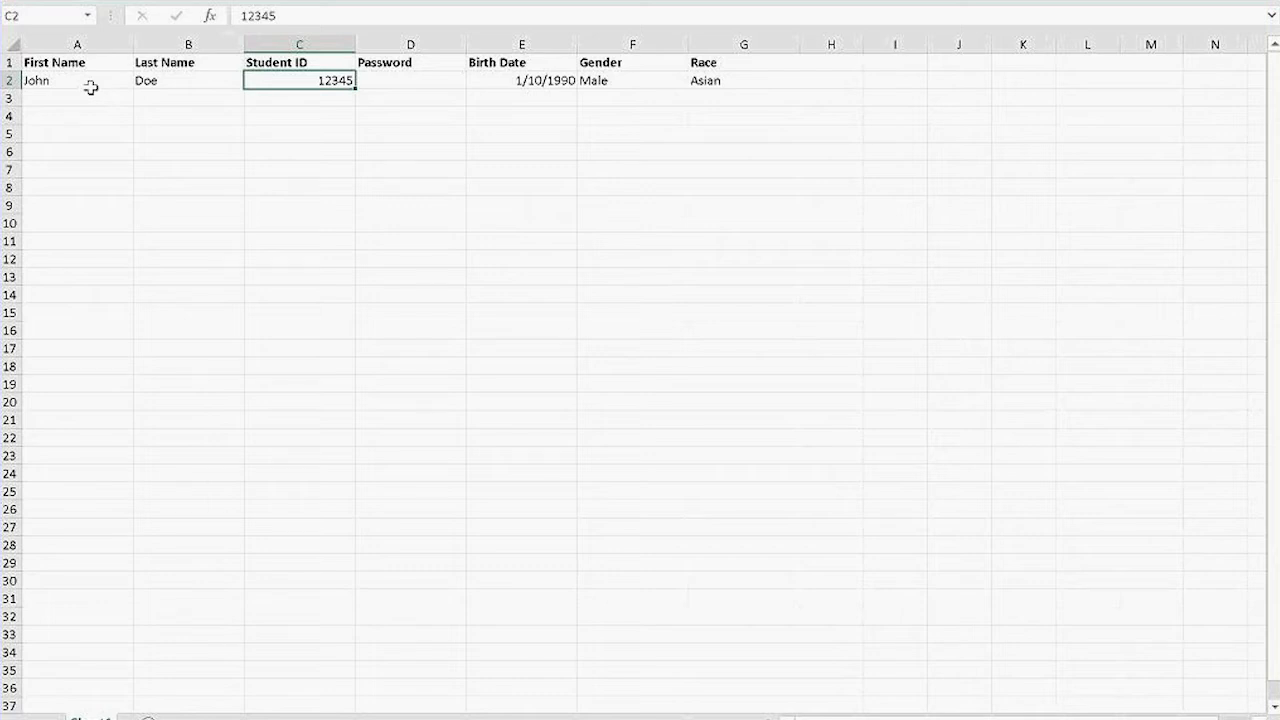
Enter the student ID and password, keeping birth date 1/10/1990 and gender Male.
type("ab11")
key("BackSpace")
type("23")
key("Tab")
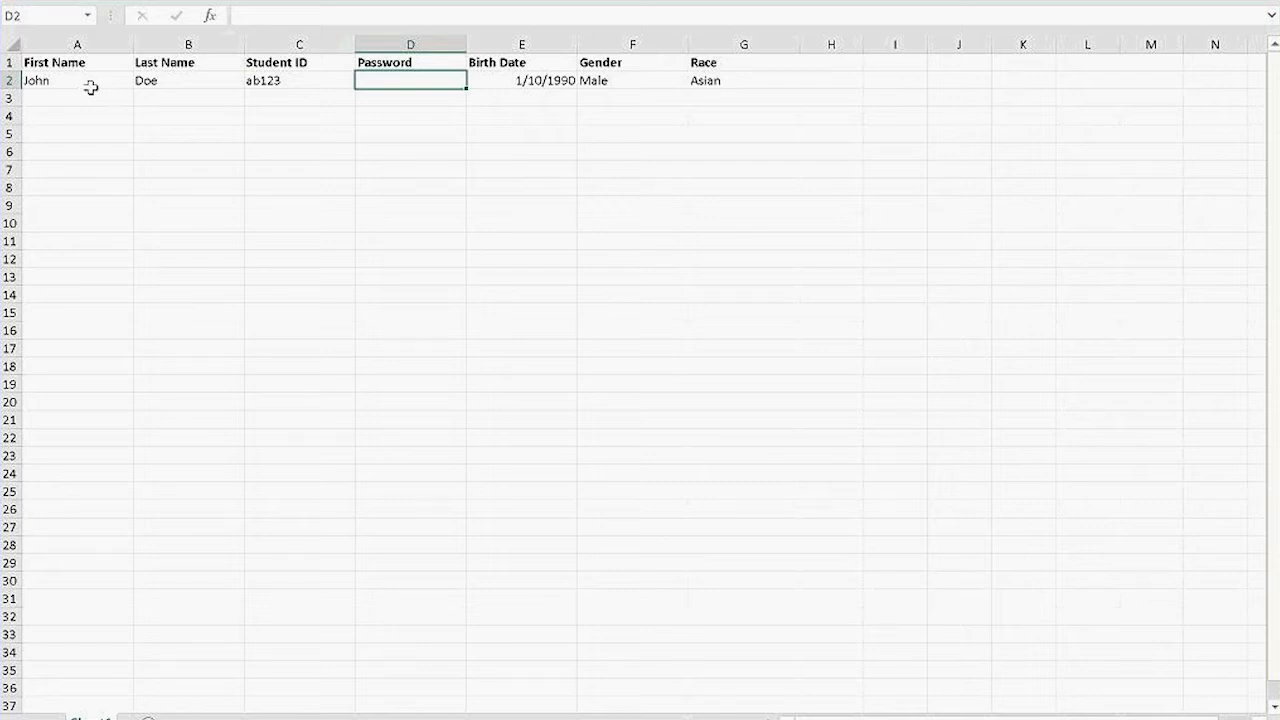
type("cs2n")
key("Tab")
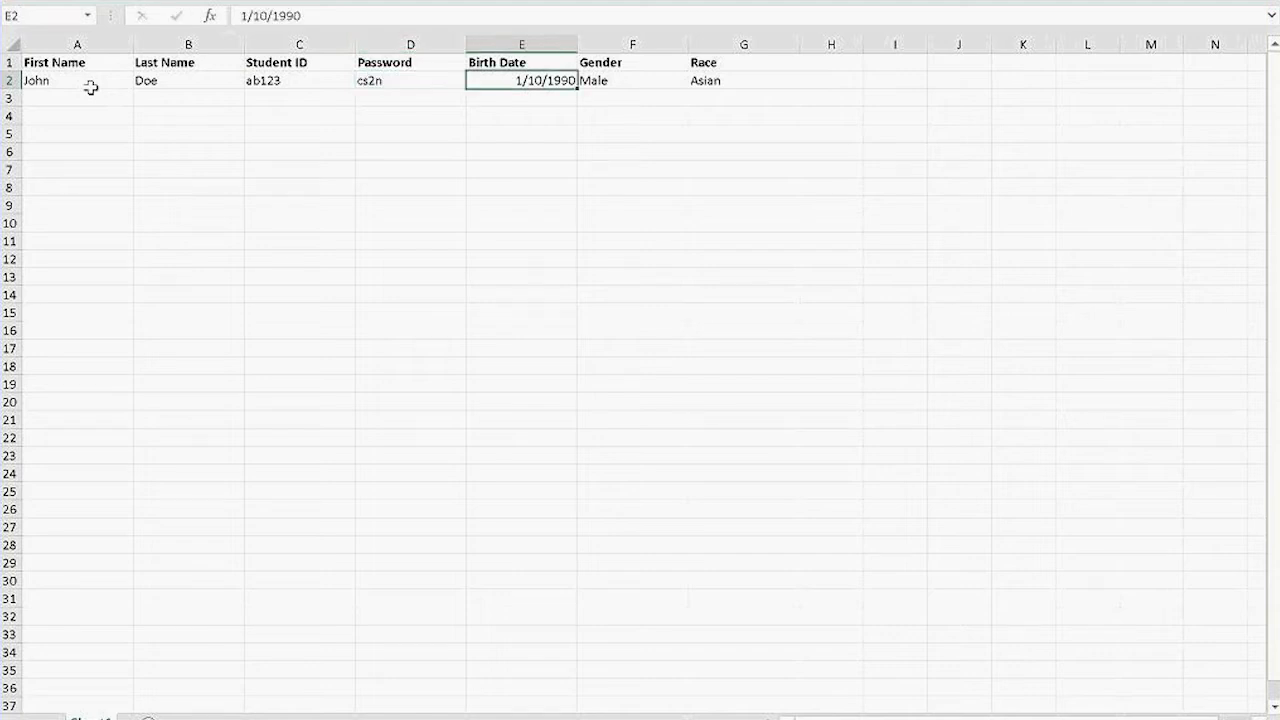
key("Tab")
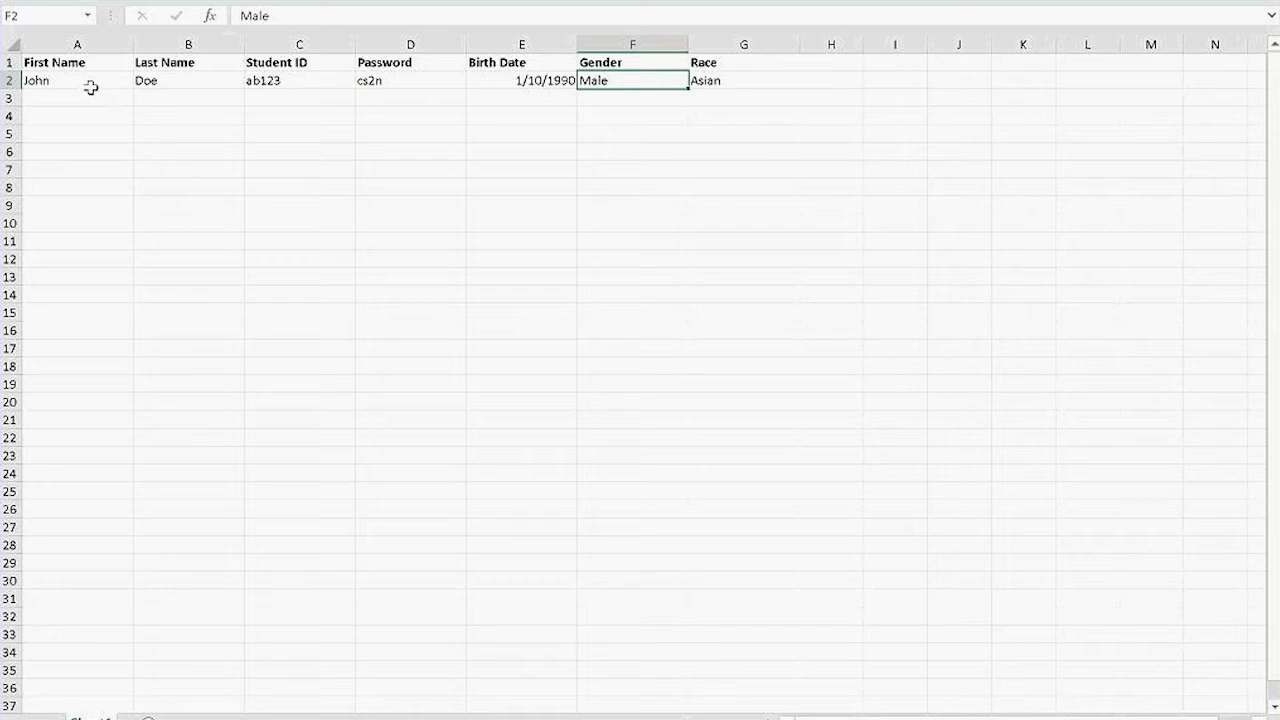
key("Tab")
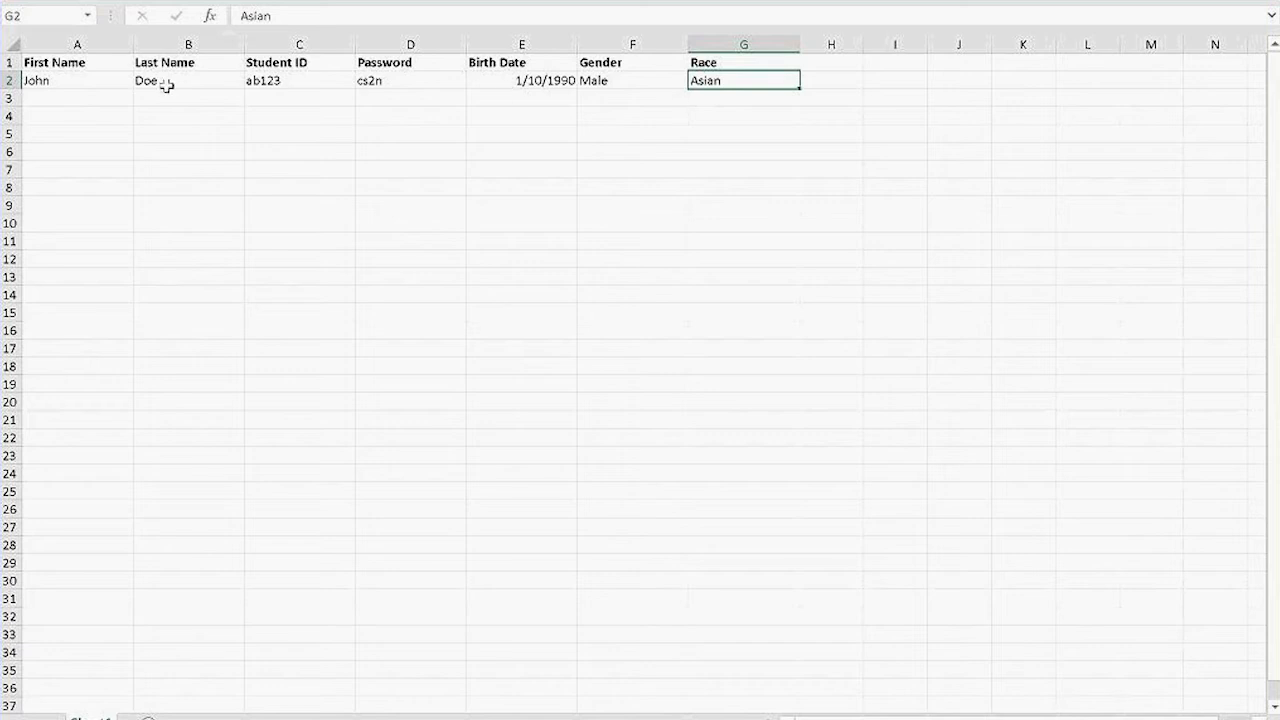
Enter the second student's first name, last name and student ID starting at A3.
left_click(94, 104)
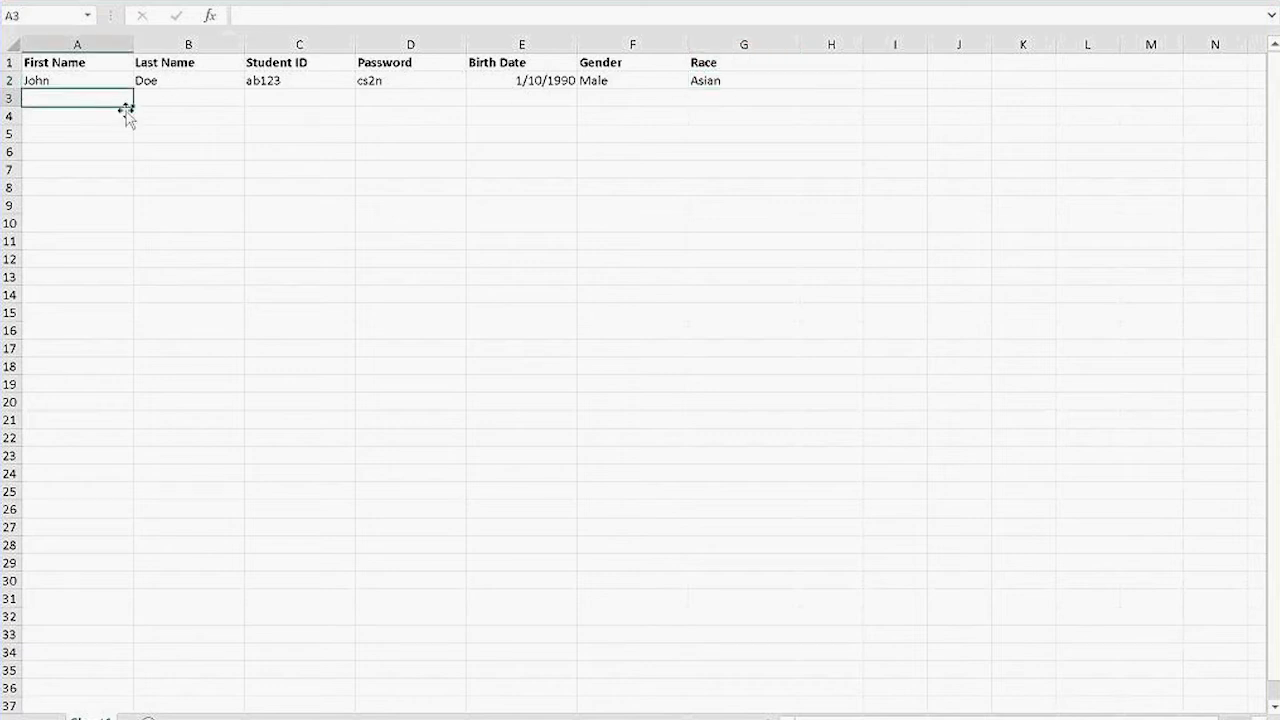
key("Tab")
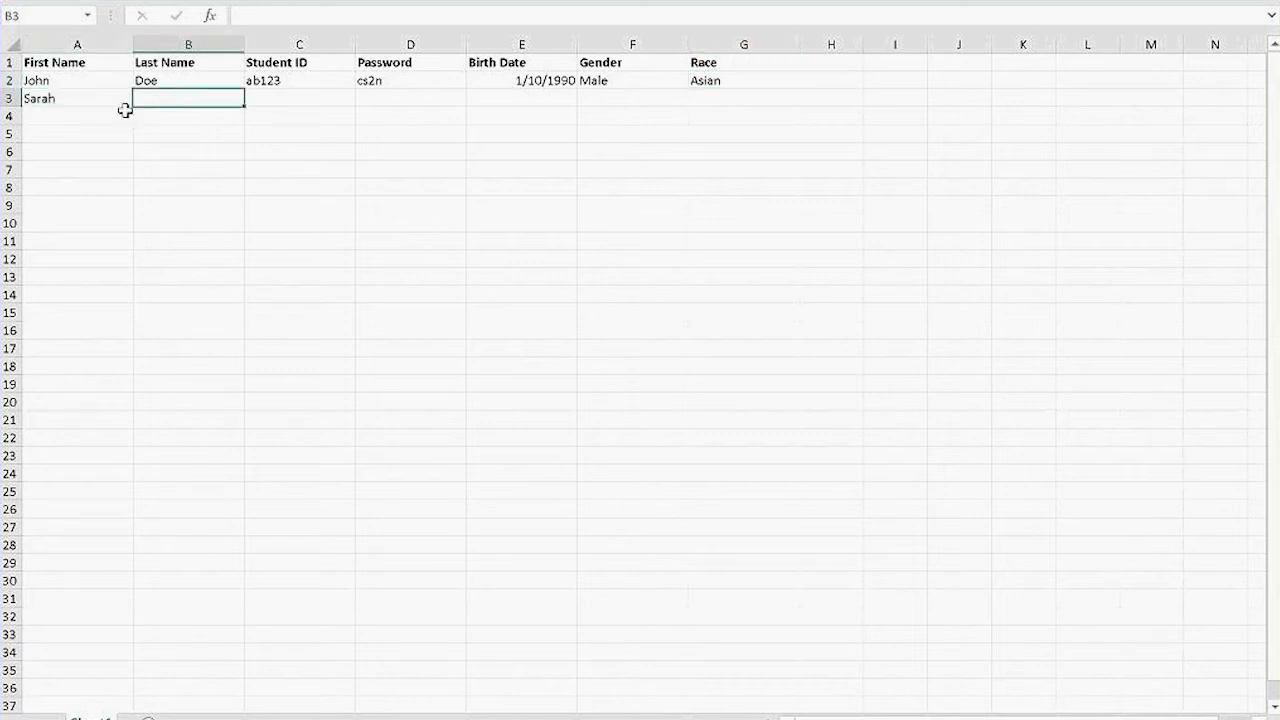
key("Tab")
type("abc321")
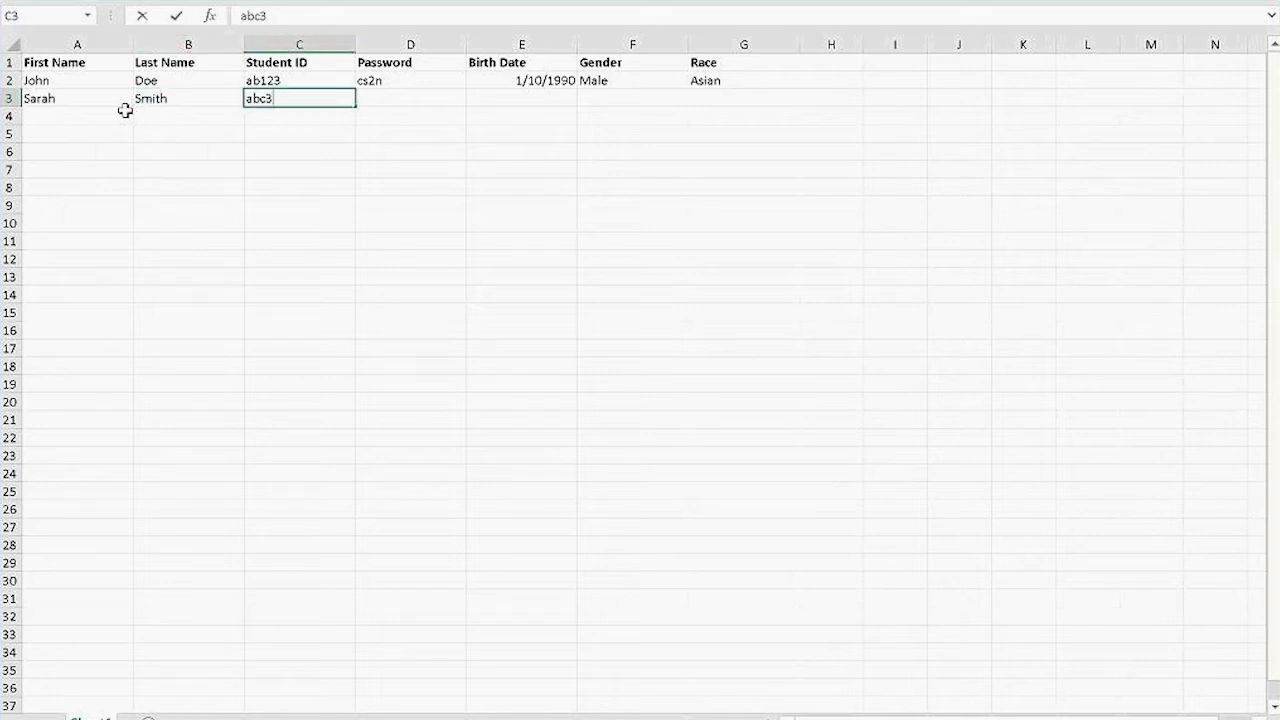
key("Tab")
Complete row 3 with the password, 1/10/1990, Female and Asian.
type("cs2n")
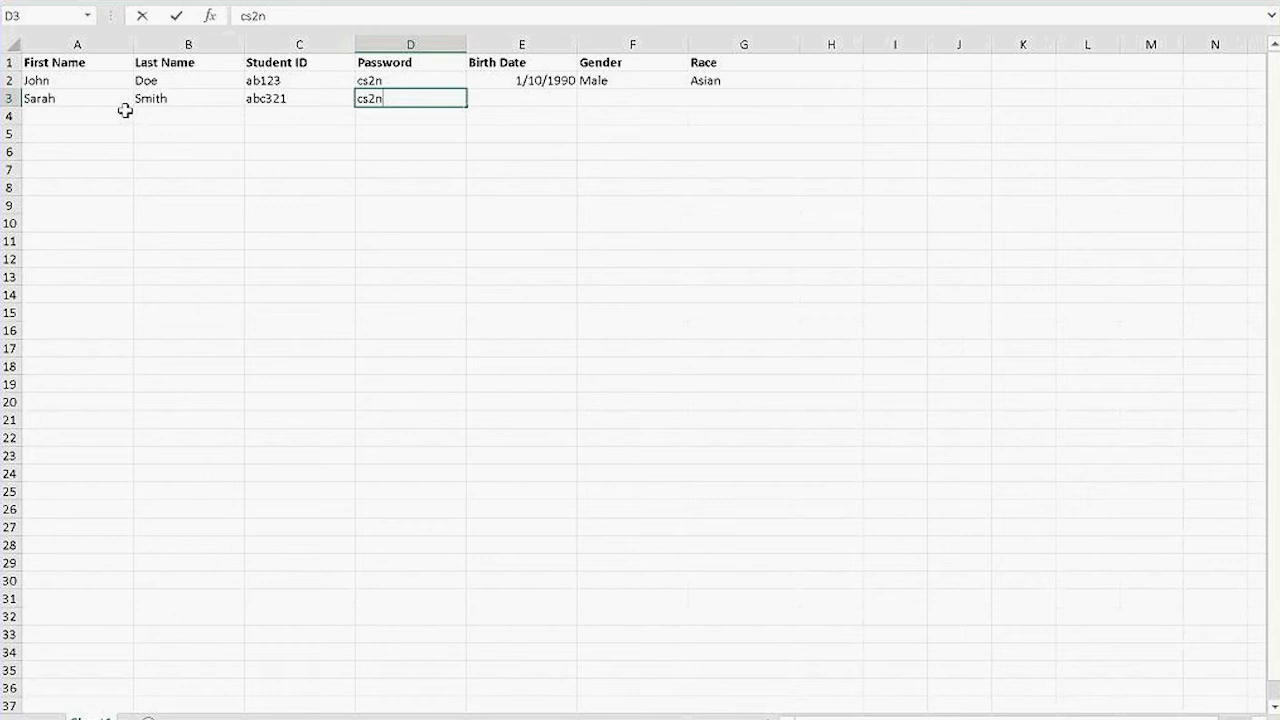
key("Tab")
type("1/1")
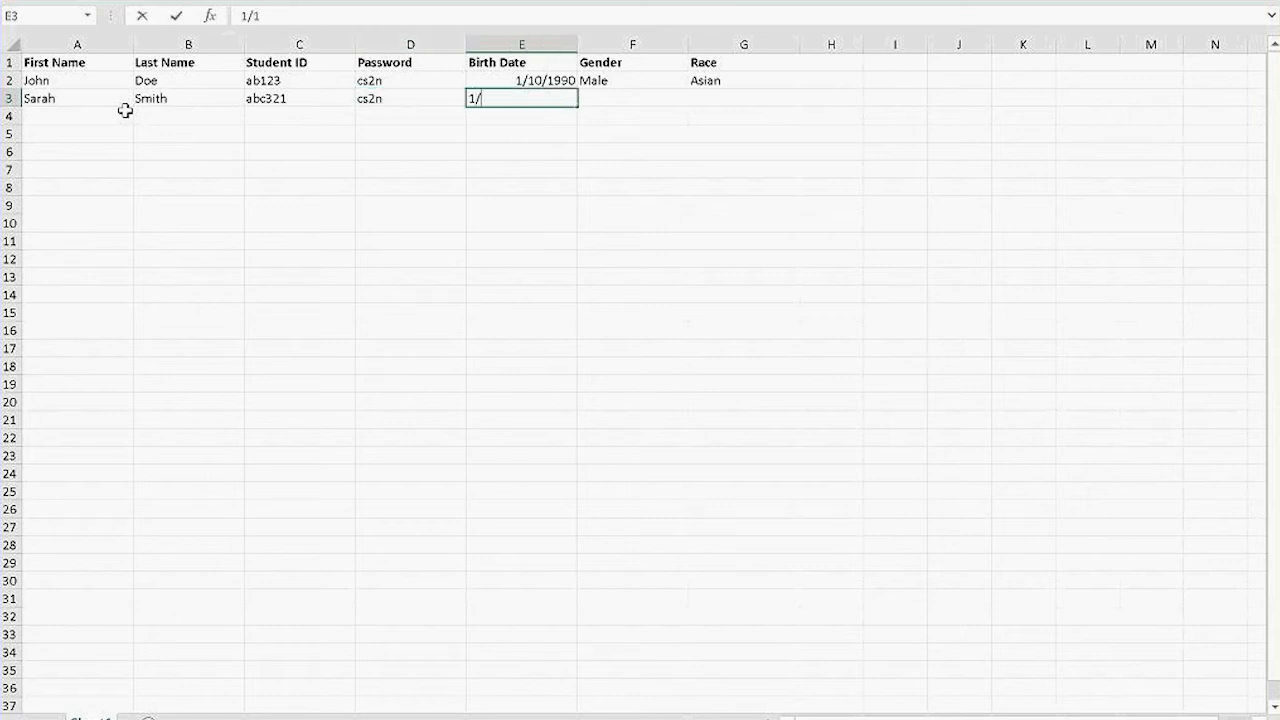
type("0/1990")
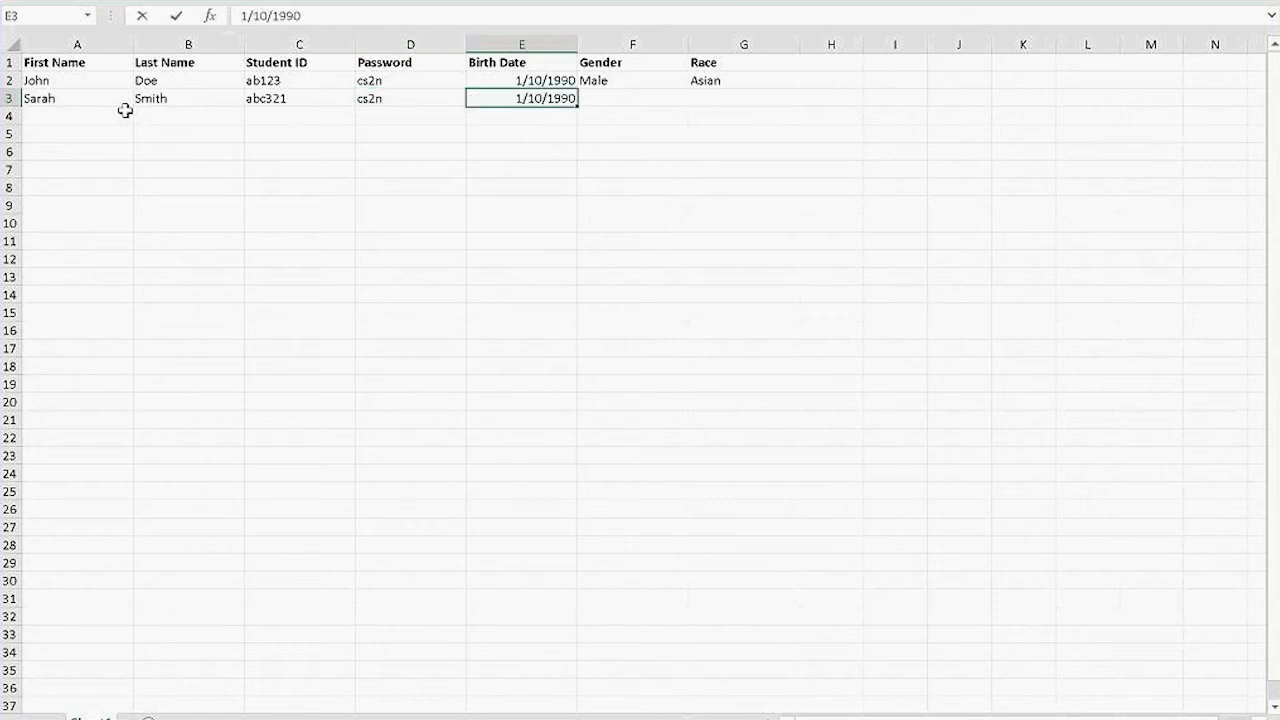
key("Tab")
type("Female")
key("Tab")
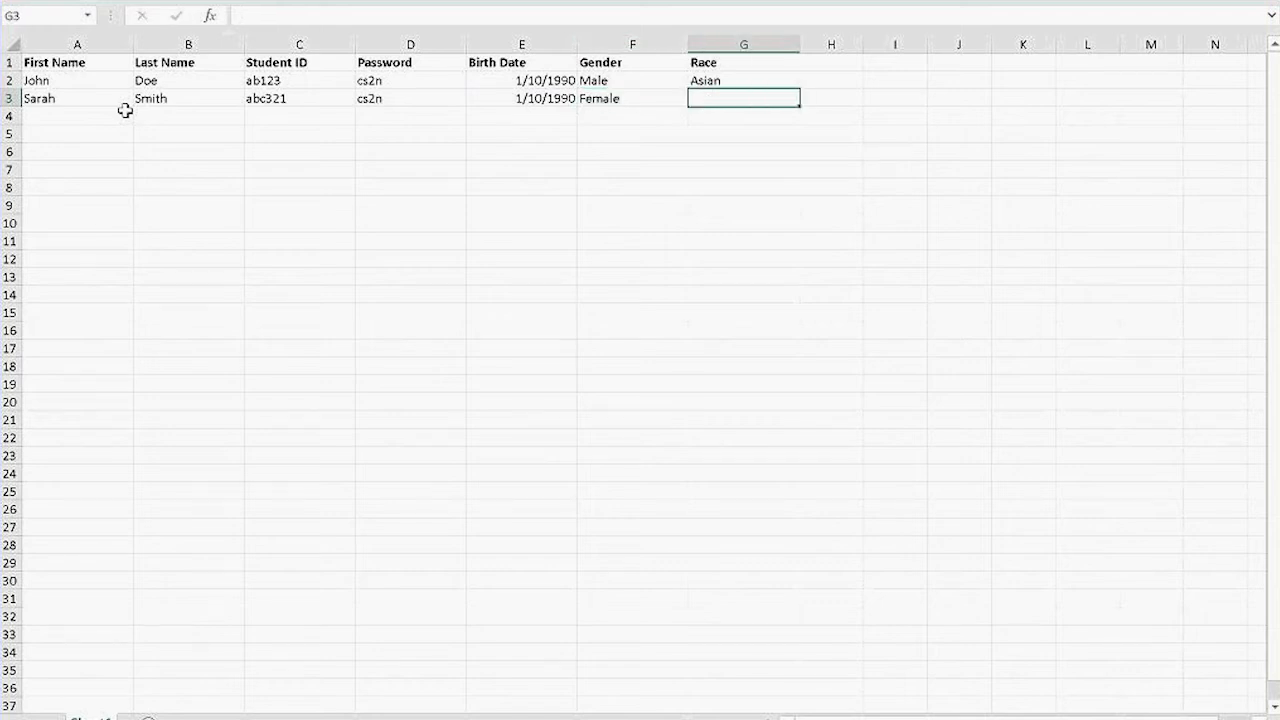
type("Asian")
left_click(126, 114)
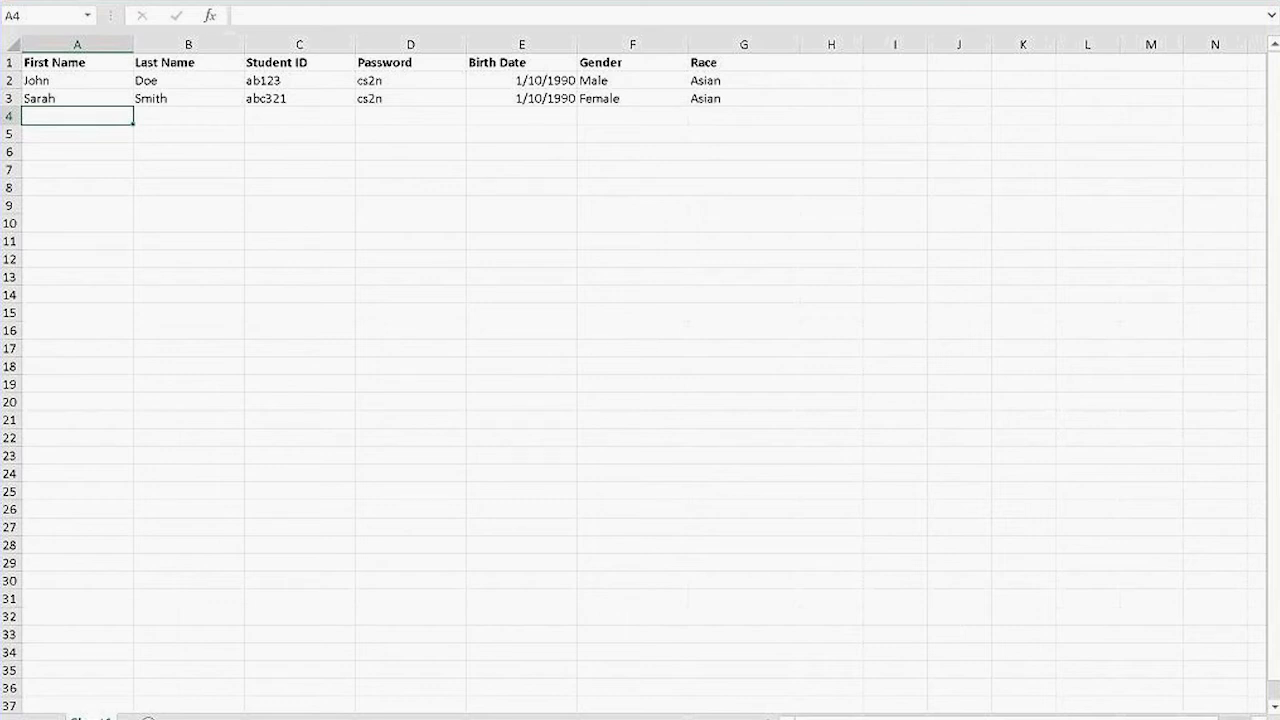
Start Save As with the Excel 97-2003 Workbook file type.
key("alt+f")
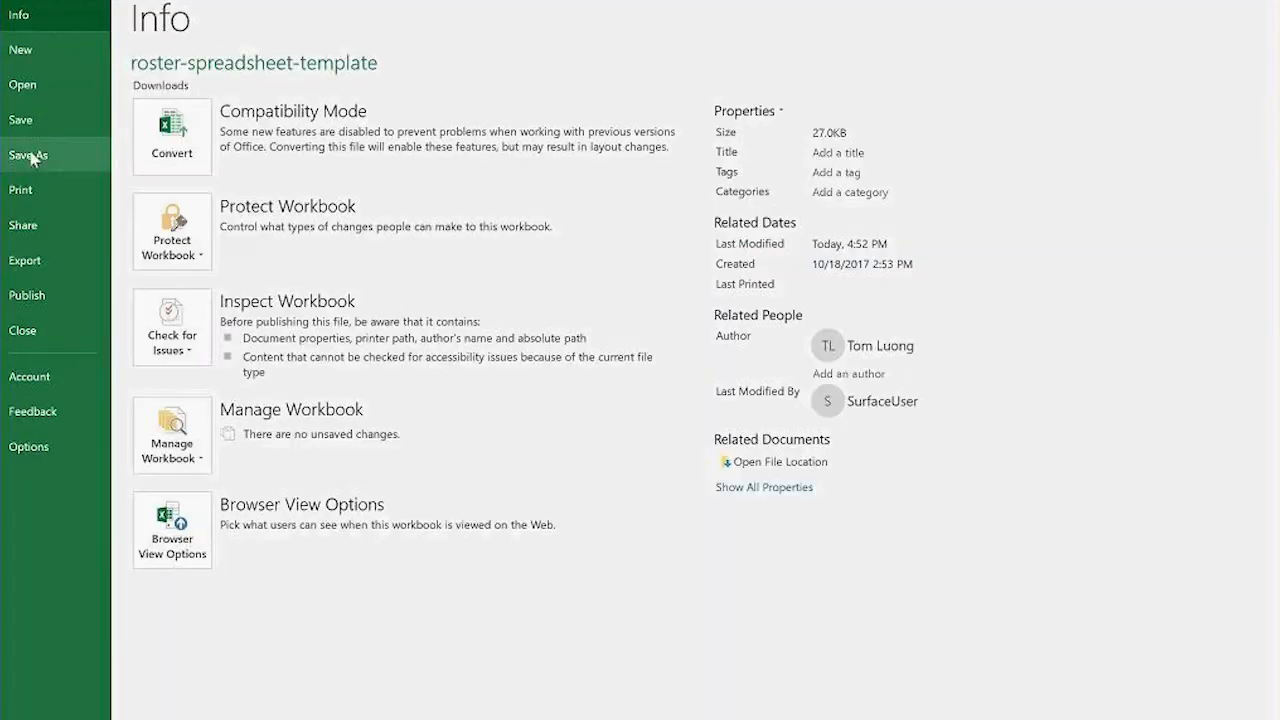
left_click(36, 157)
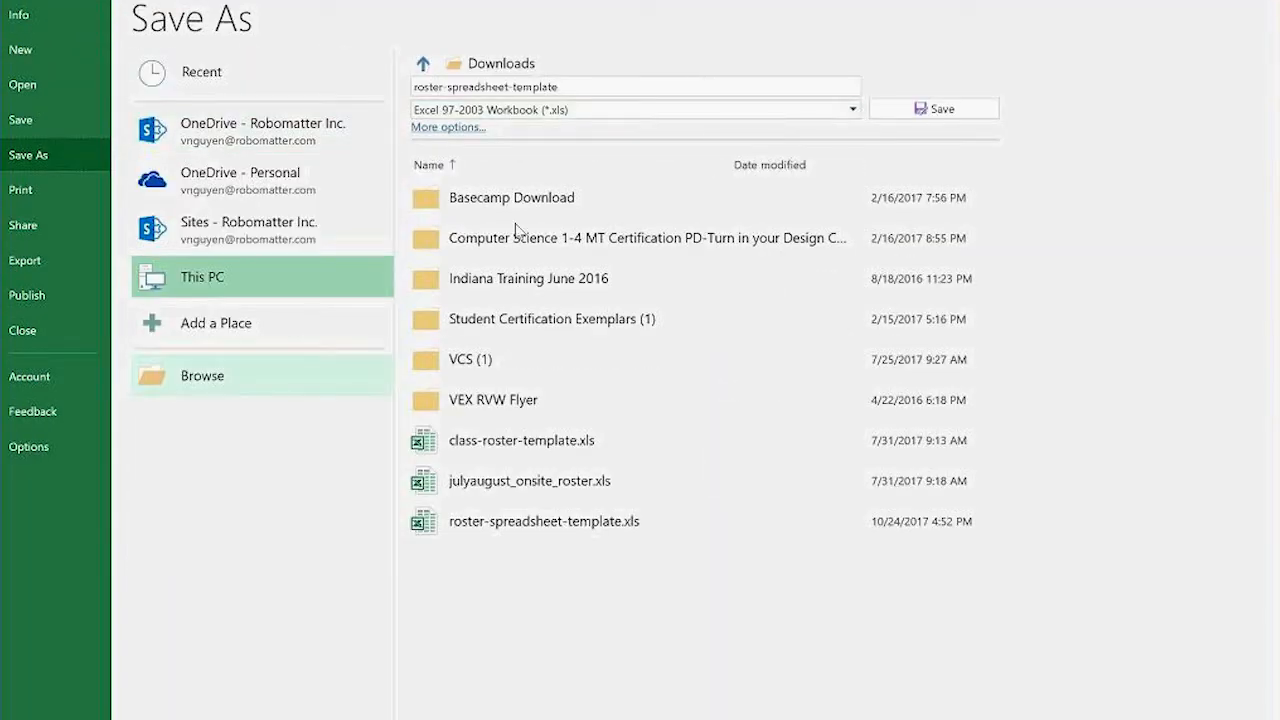
left_click(850, 110)
left_click(490, 174)
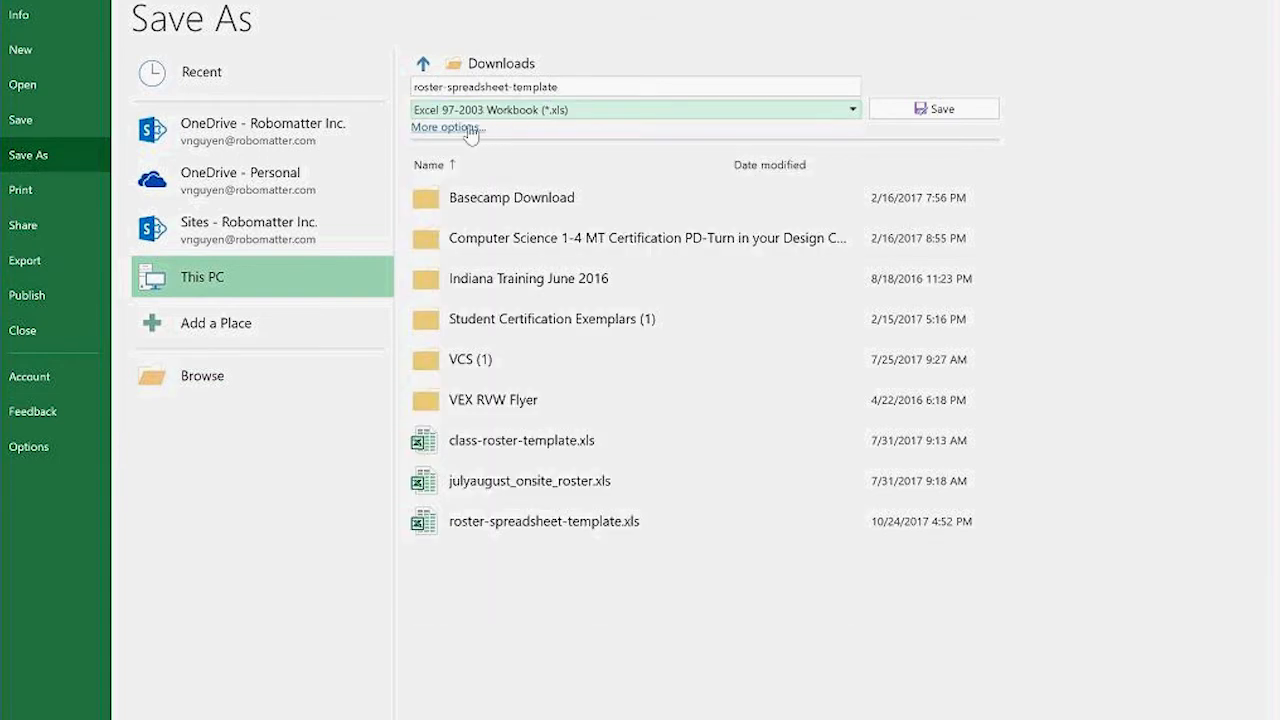
Save the roster to the Desktop as rostersheet.xls.
left_click(182, 380)
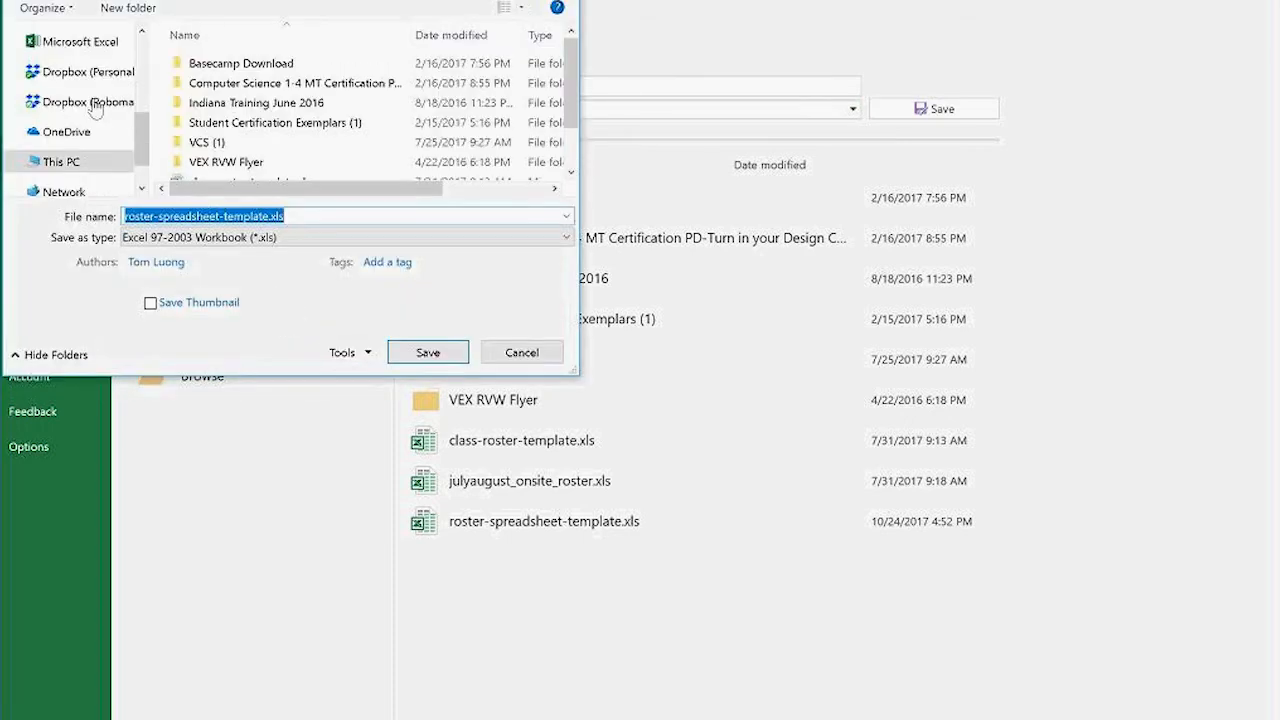
left_click_drag(140, 131, 140, 56)
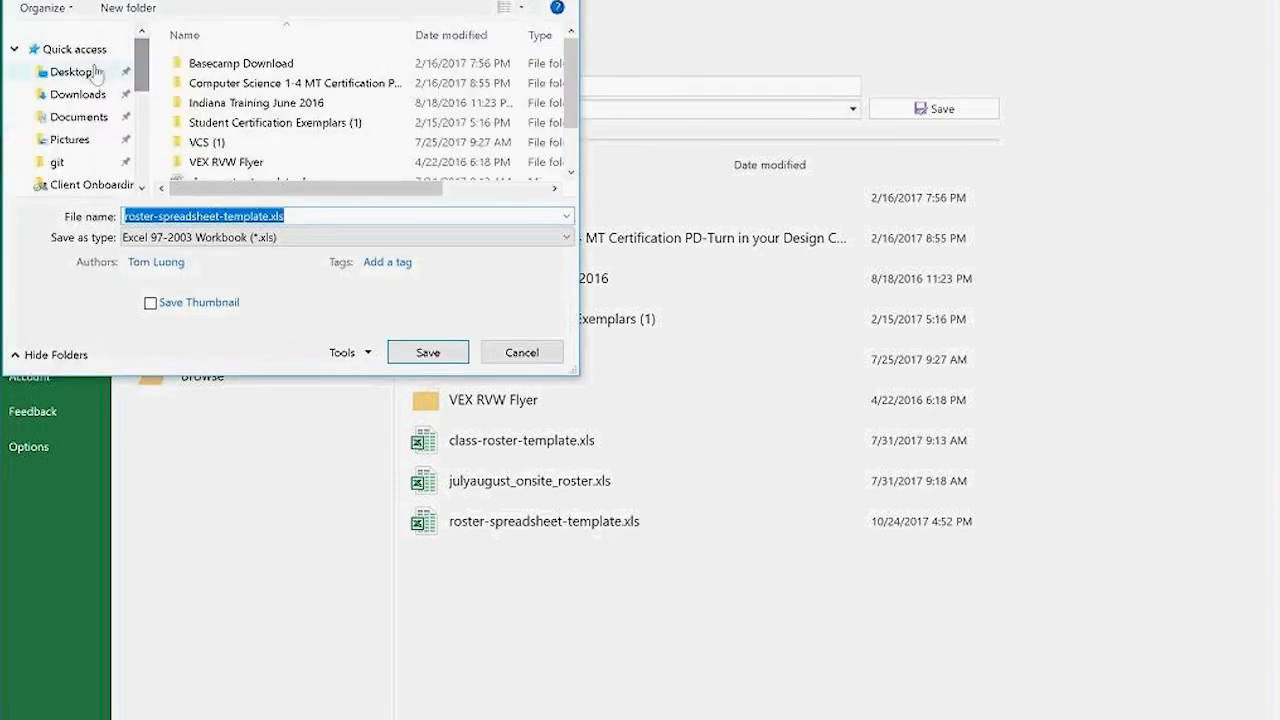
left_click(70, 72)
left_click(180, 215)
left_click(268, 215)
left_click_drag(268, 215, 105, 228)
type("rostersheet")
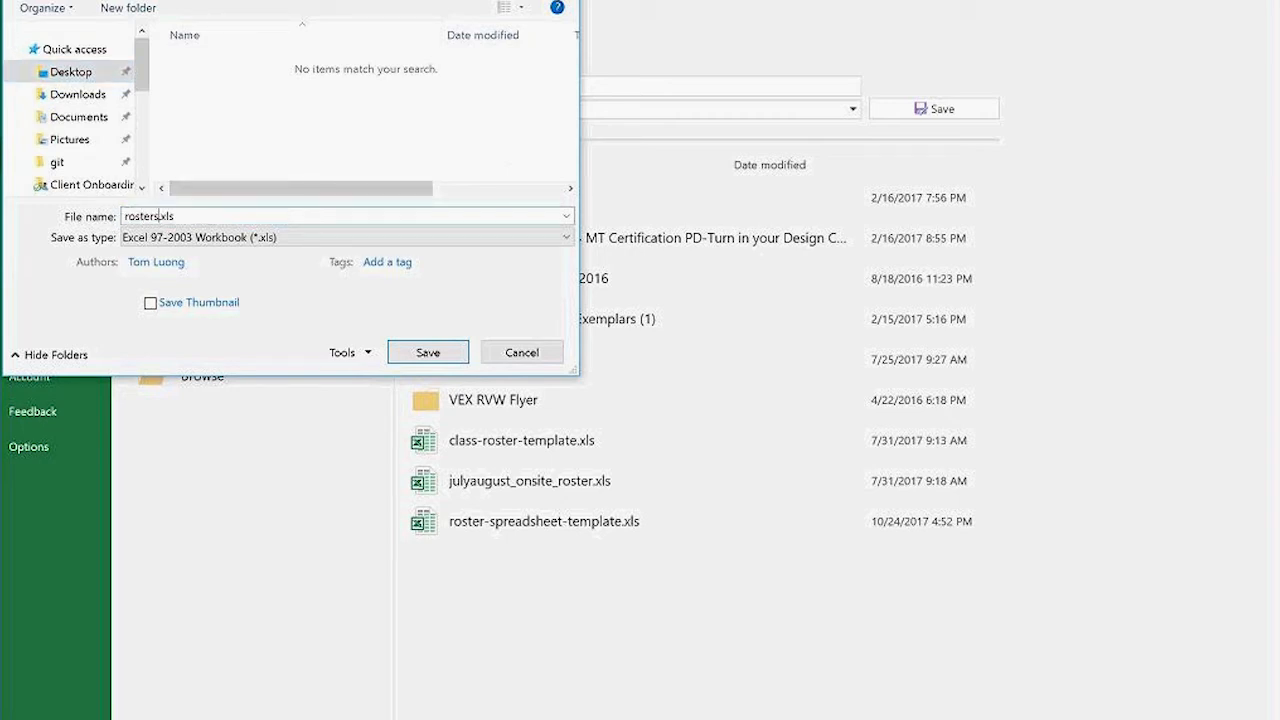
left_click(420, 345)
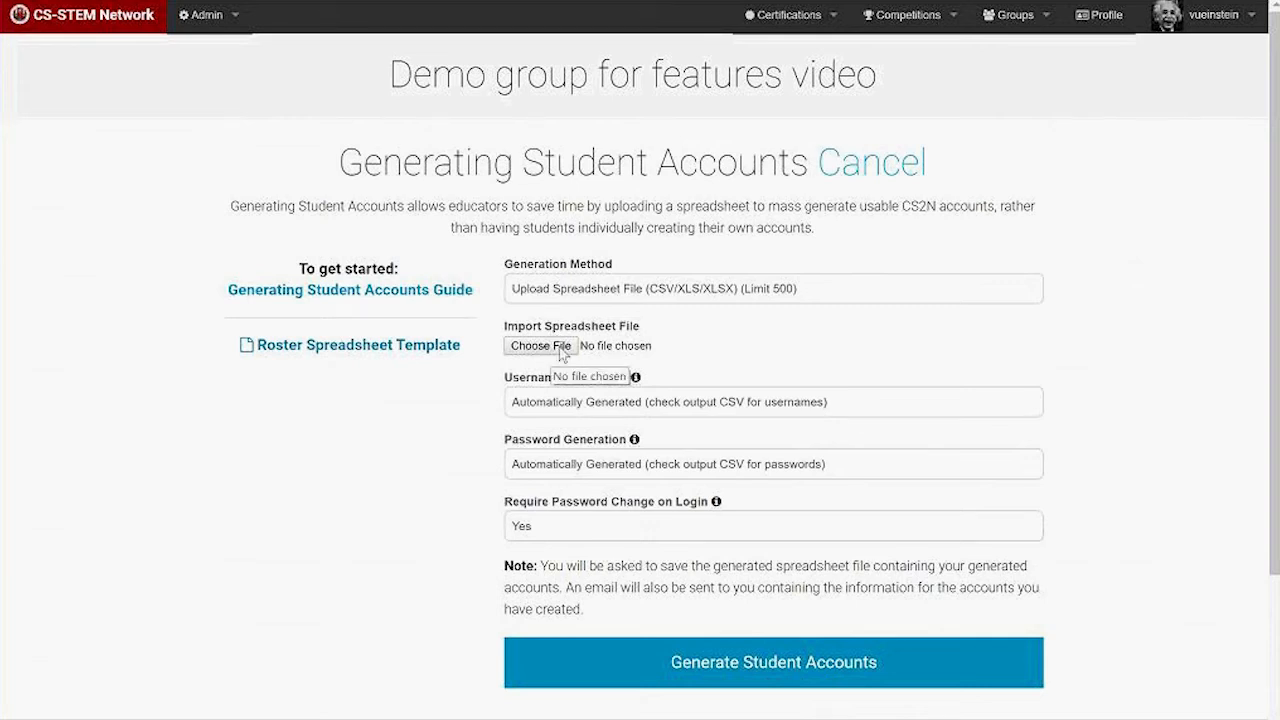
Attach rostersheet.xls from the Desktop as the spreadsheet to upload.
left_click(560, 352)
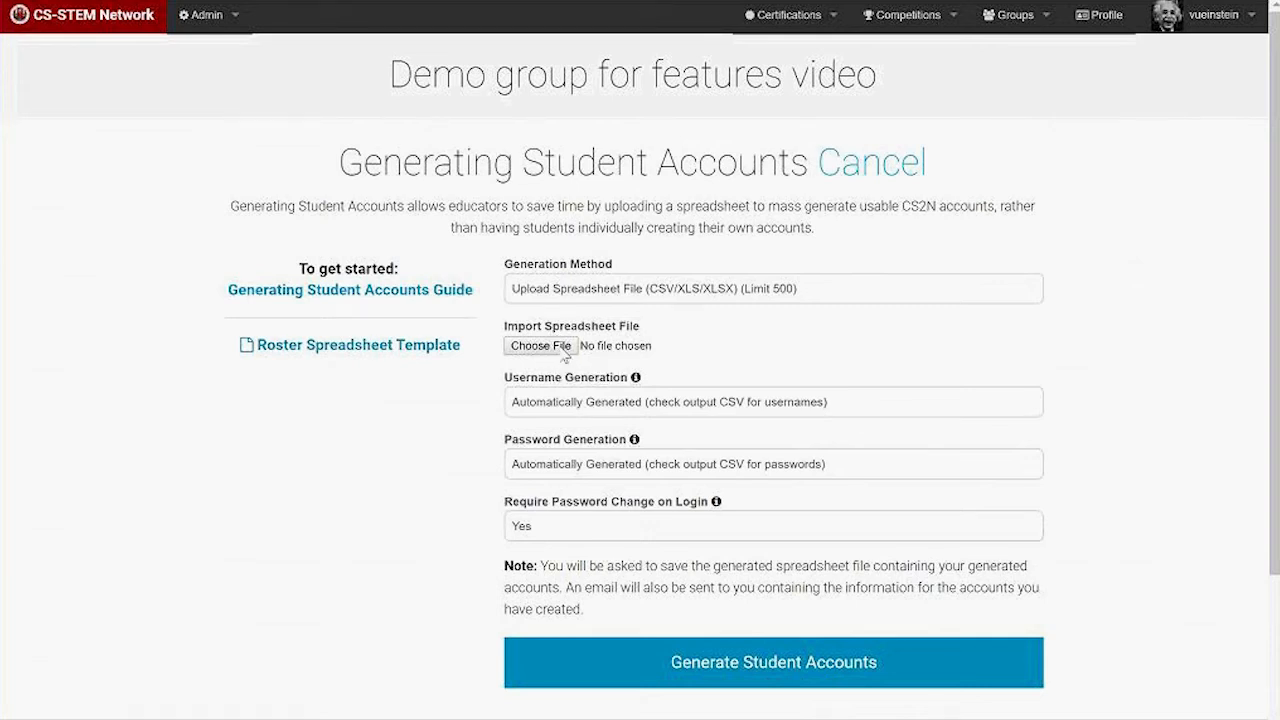
scroll(90, 150, "up", 3)
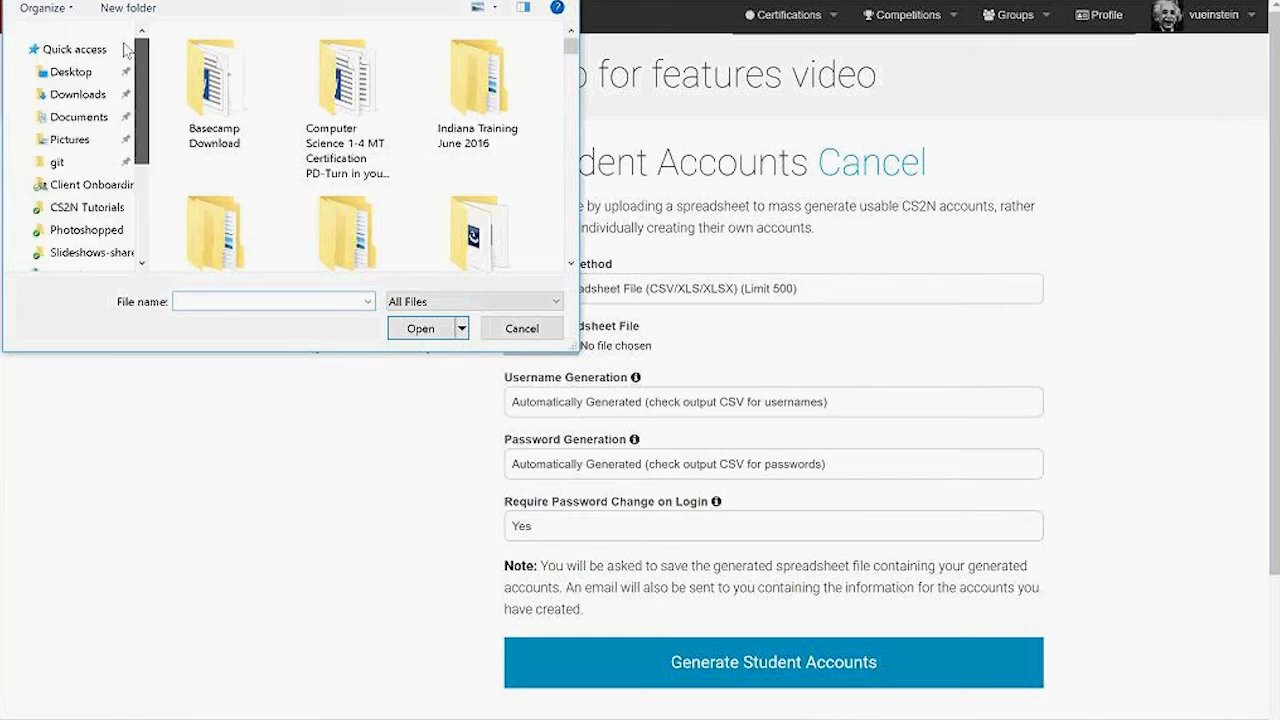
left_click(72, 72)
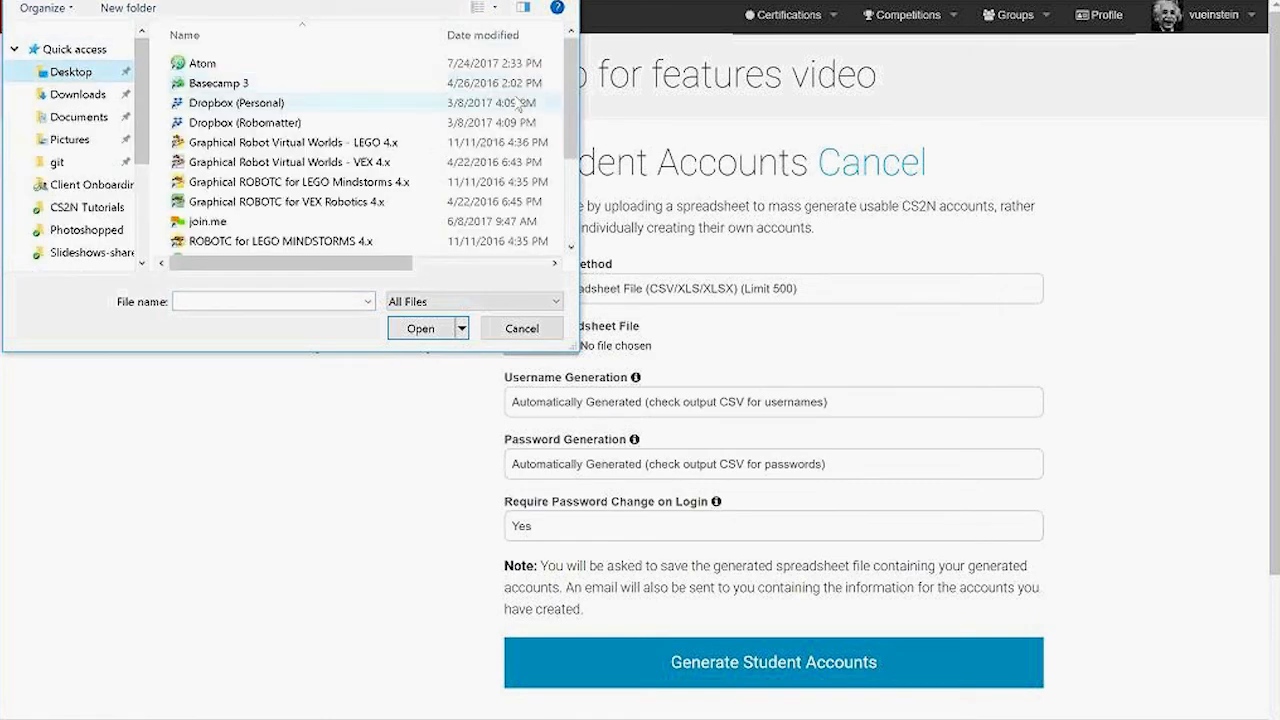
left_click_drag(570, 100, 583, 172)
double_click(288, 188)
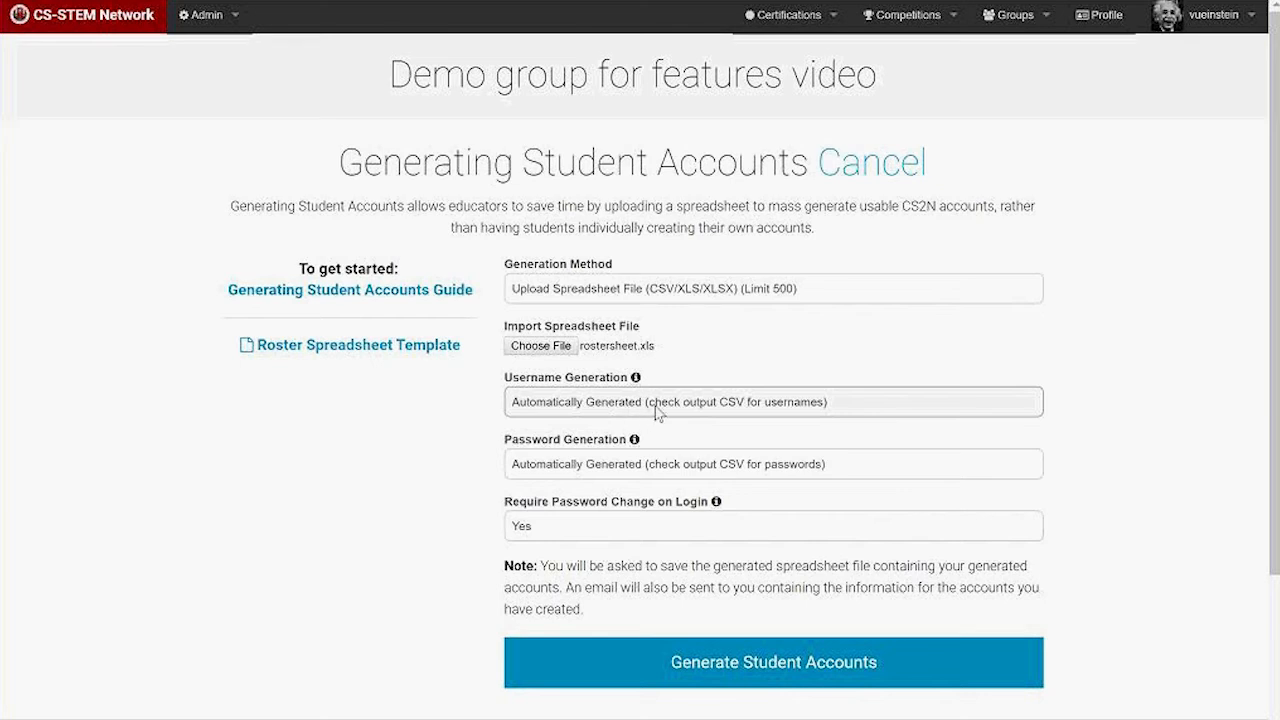
Take usernames from student IDs and passwords from the file, require no password change, and generate.
left_click(728, 413)
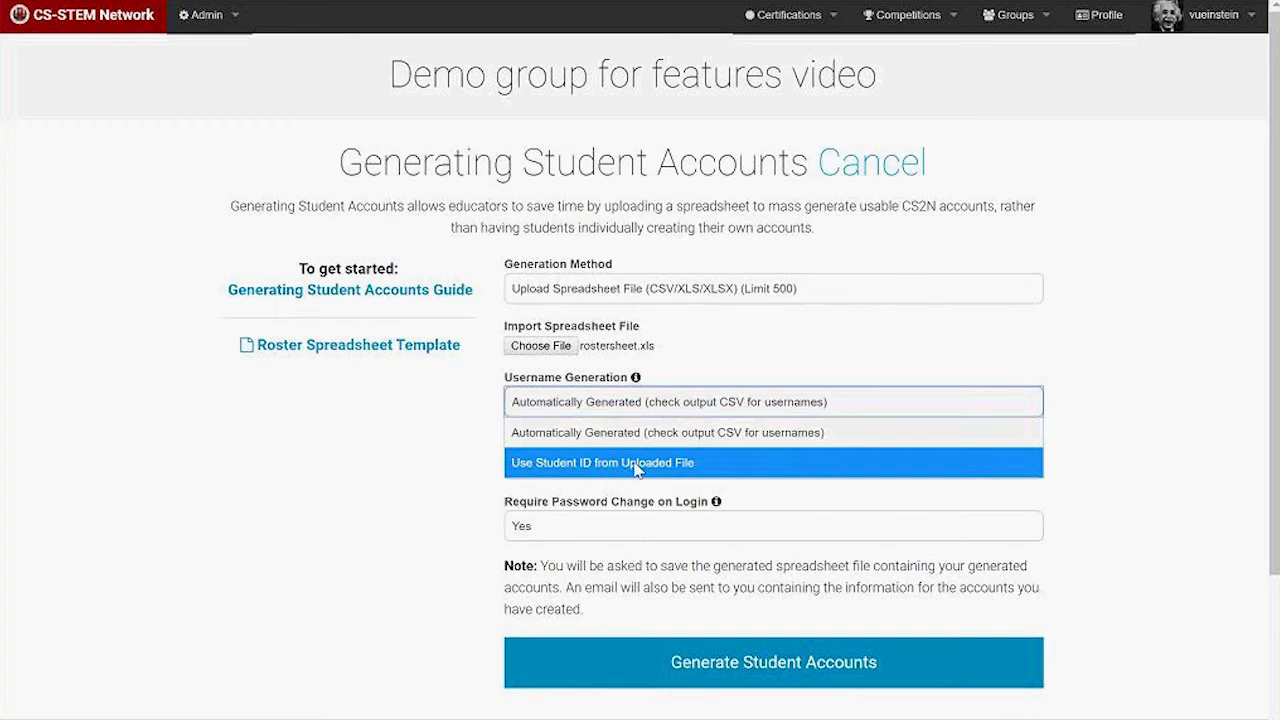
left_click(635, 466)
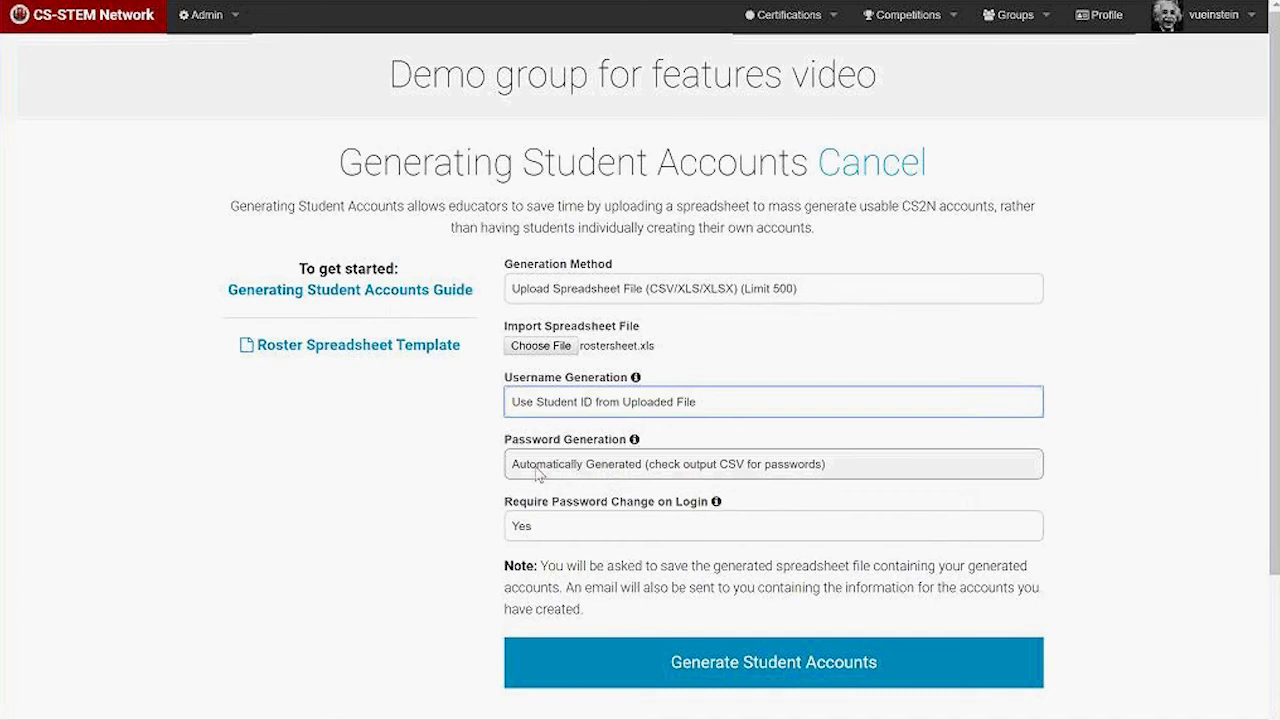
left_click(645, 476)
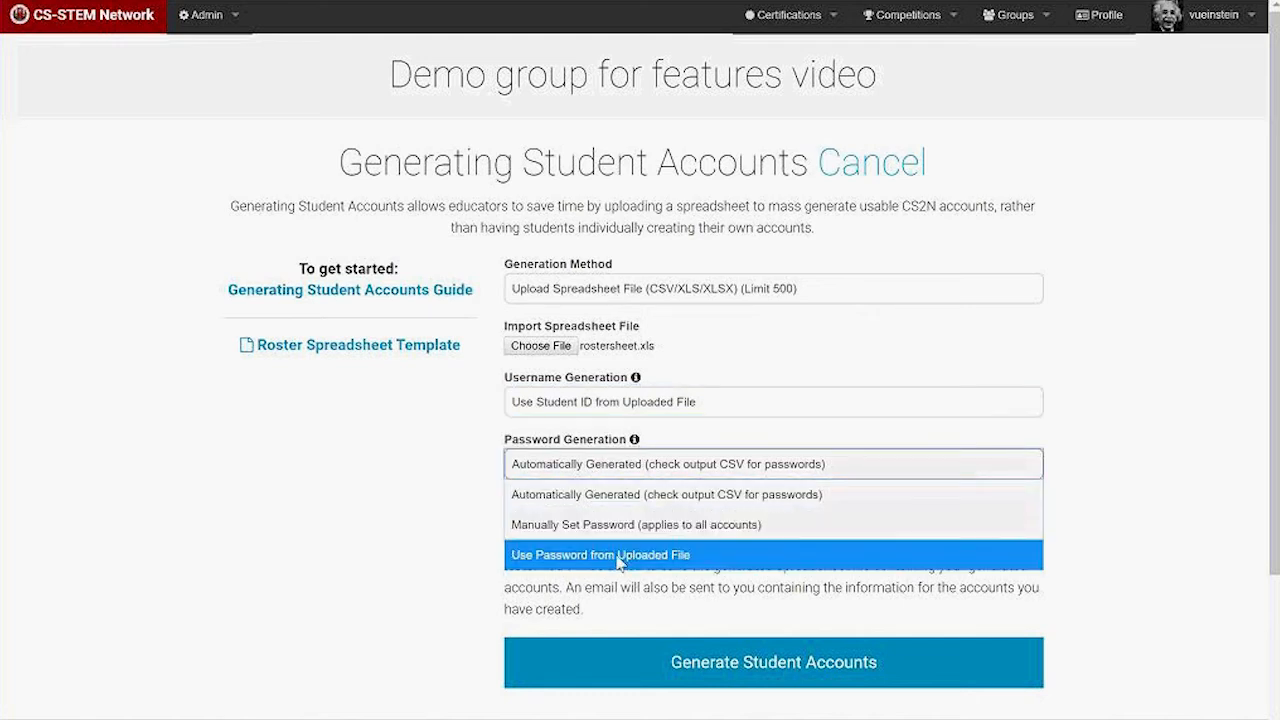
left_click(617, 556)
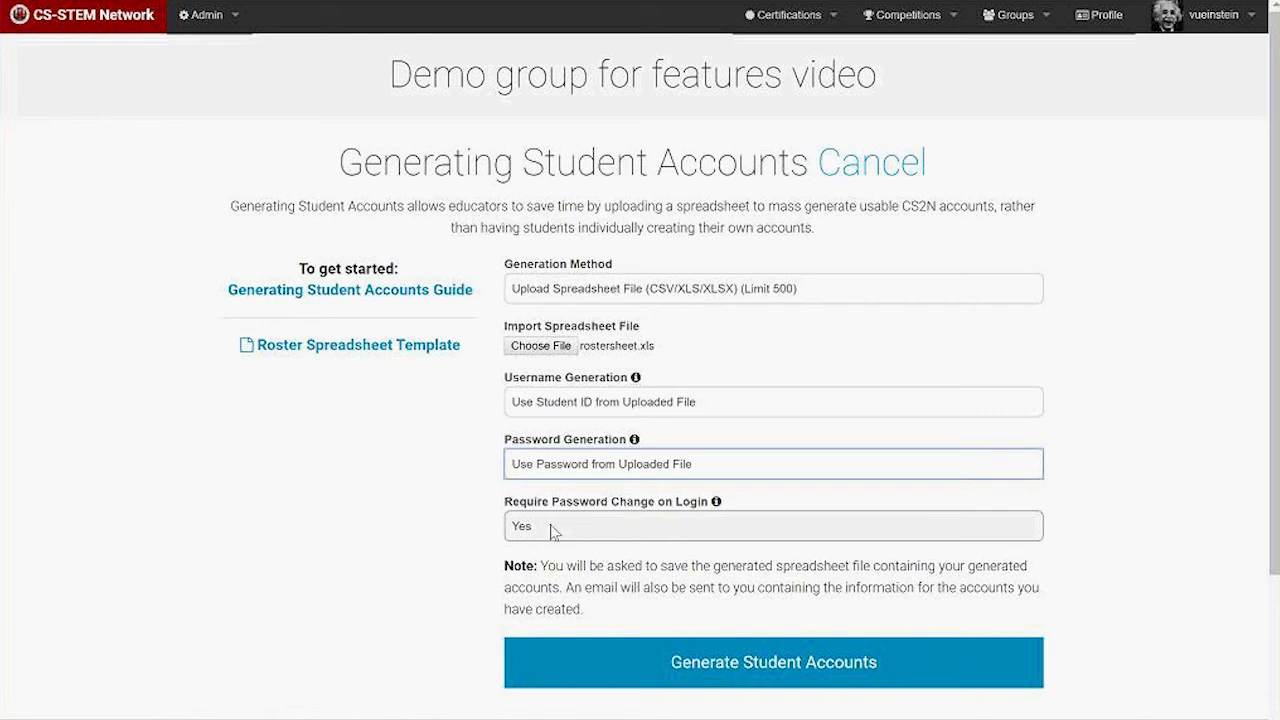
left_click(551, 531)
left_click(544, 581)
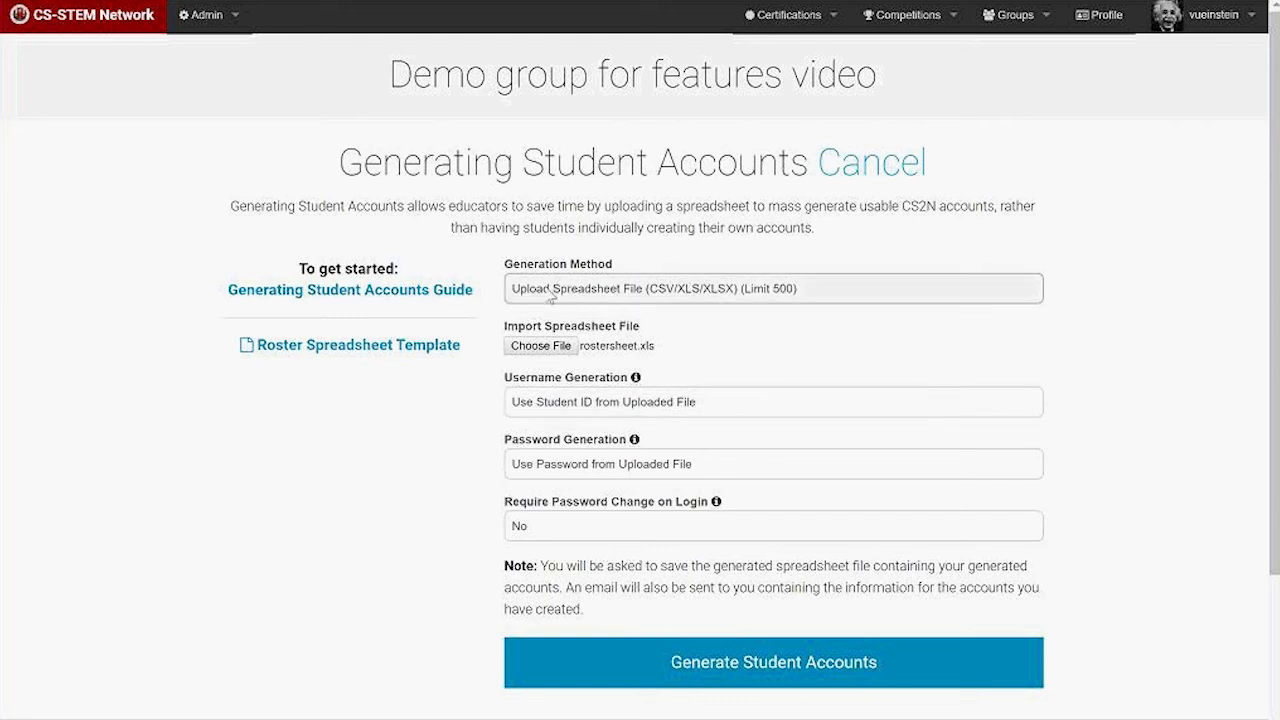
left_click(782, 666)
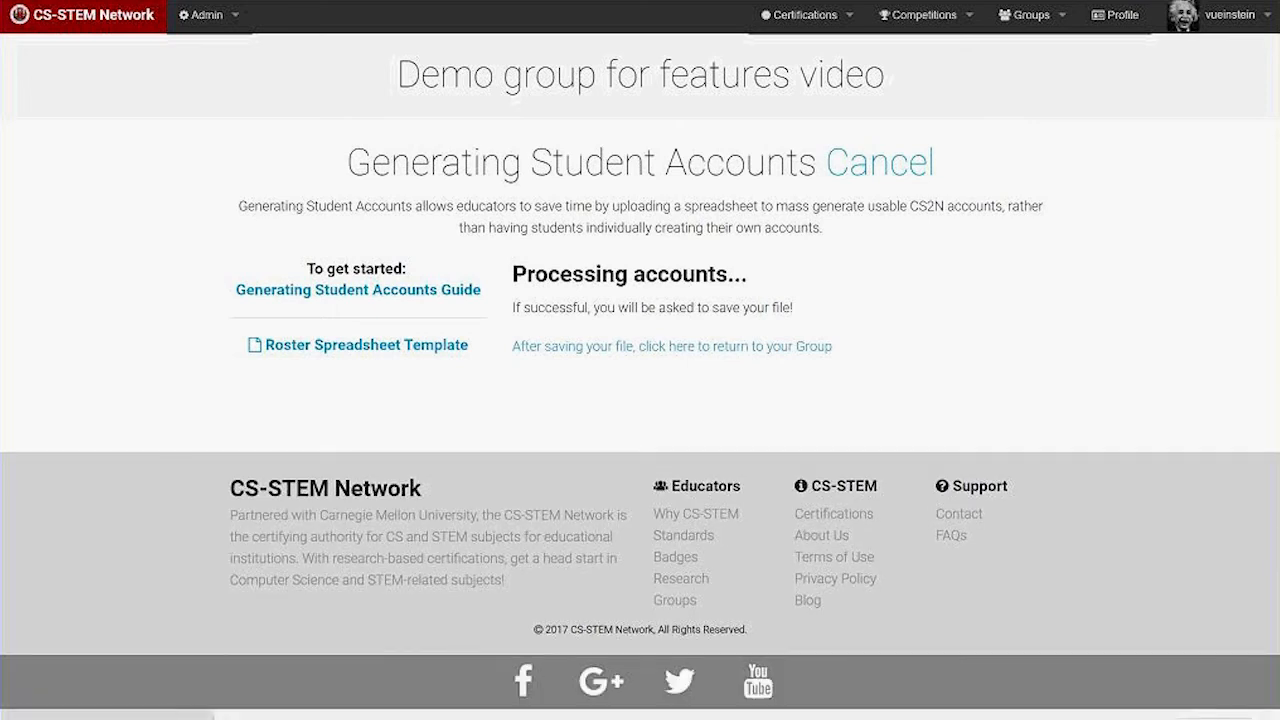
Review the downloaded generated-accounts CSV in Excel, then close it without saving.
left_click(163, 700)
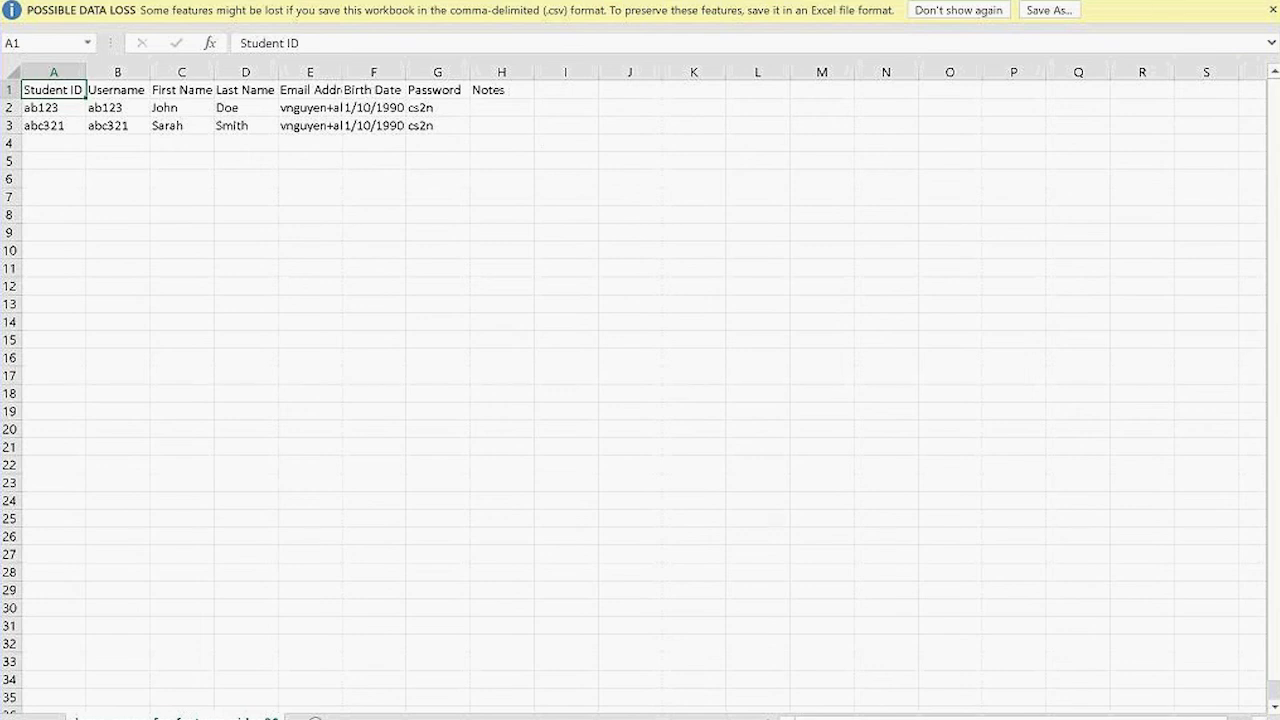
key("ctrl+w")
left_click(651, 383)
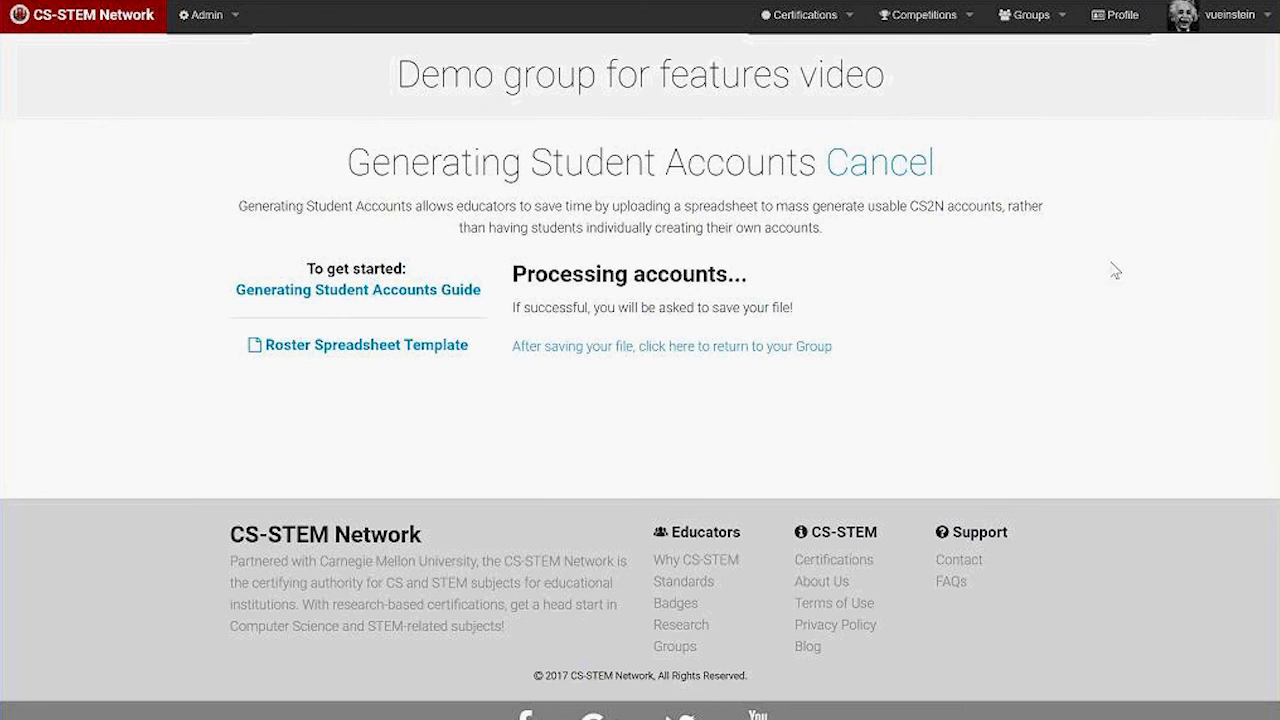
Return to the group page and check both new students in the member list.
left_click(884, 181)
scroll(637, 437, "down", 3)
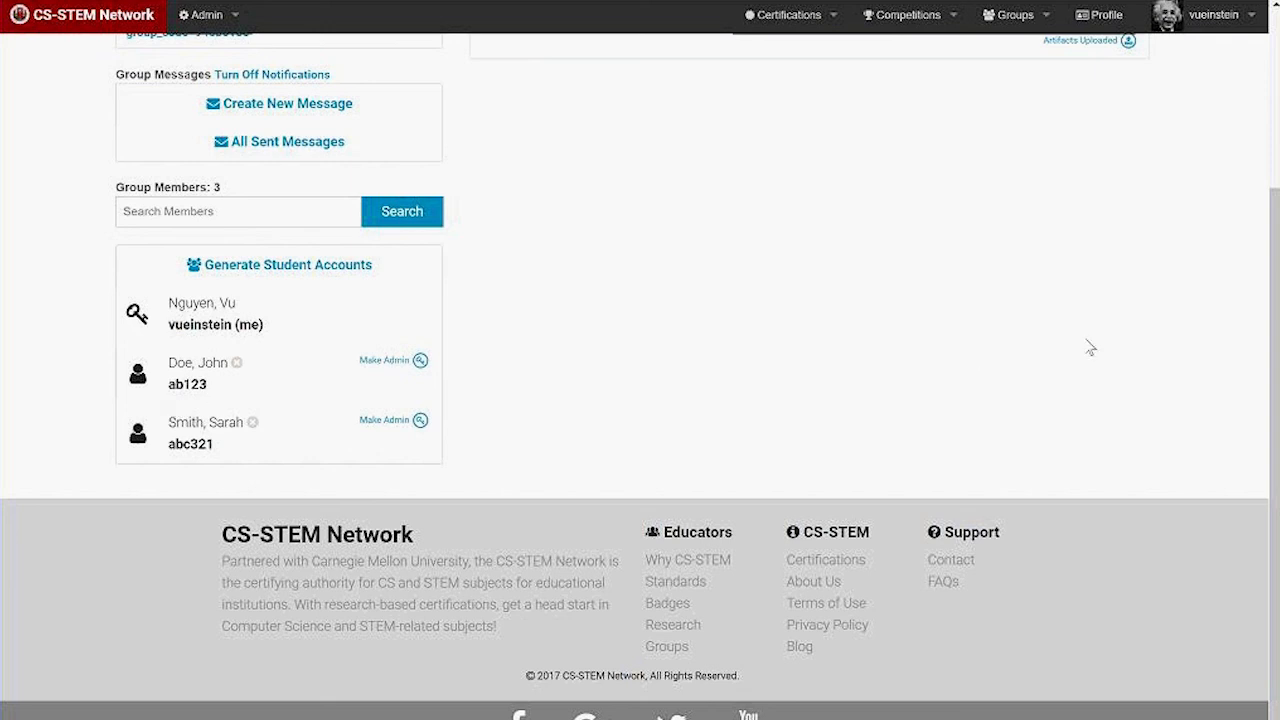
scroll(1090, 344, "up", 3)
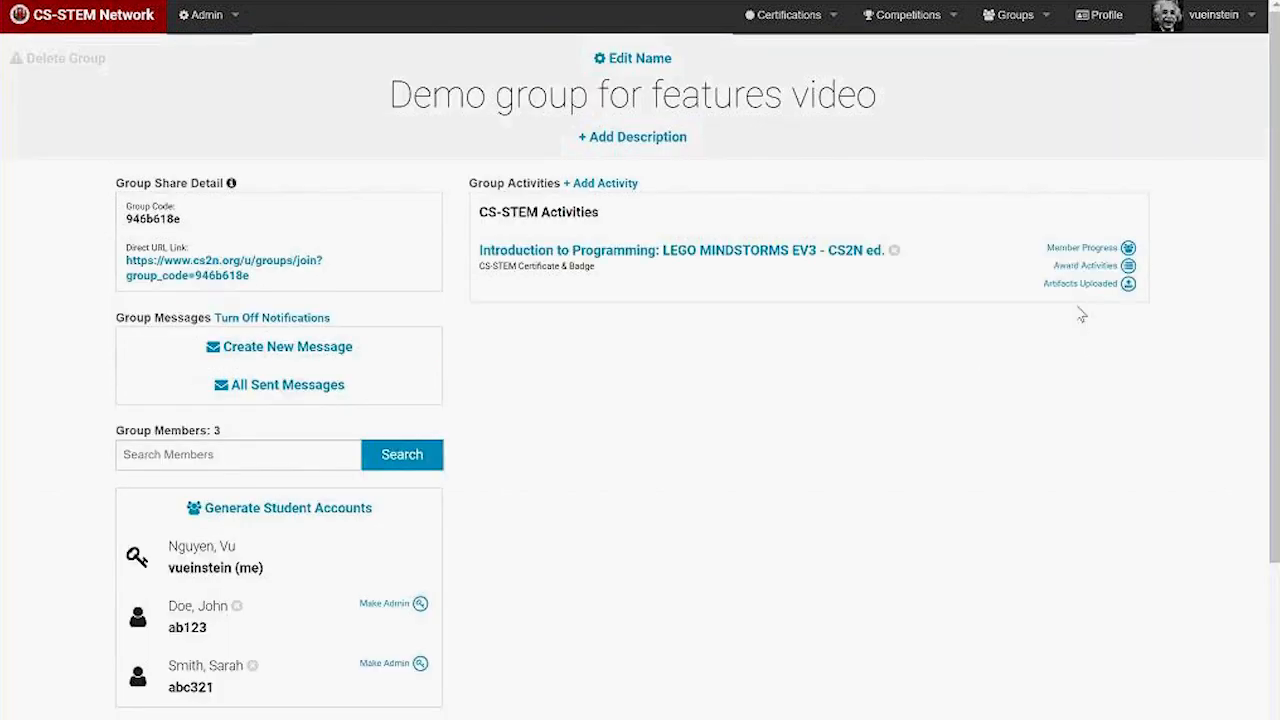
View the Member Progress grid for the LEGO MINDSTORMS EV3 activity.
left_click(1099, 254)
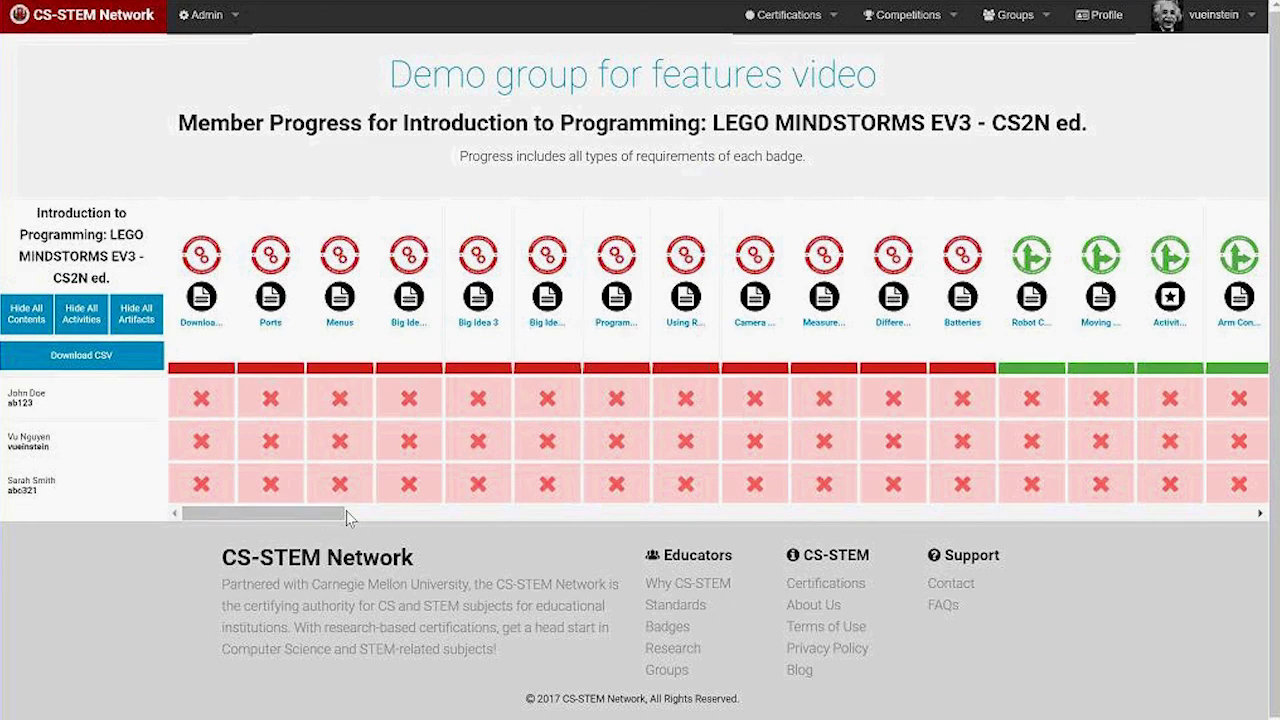
left_click_drag(340, 513, 675, 527)
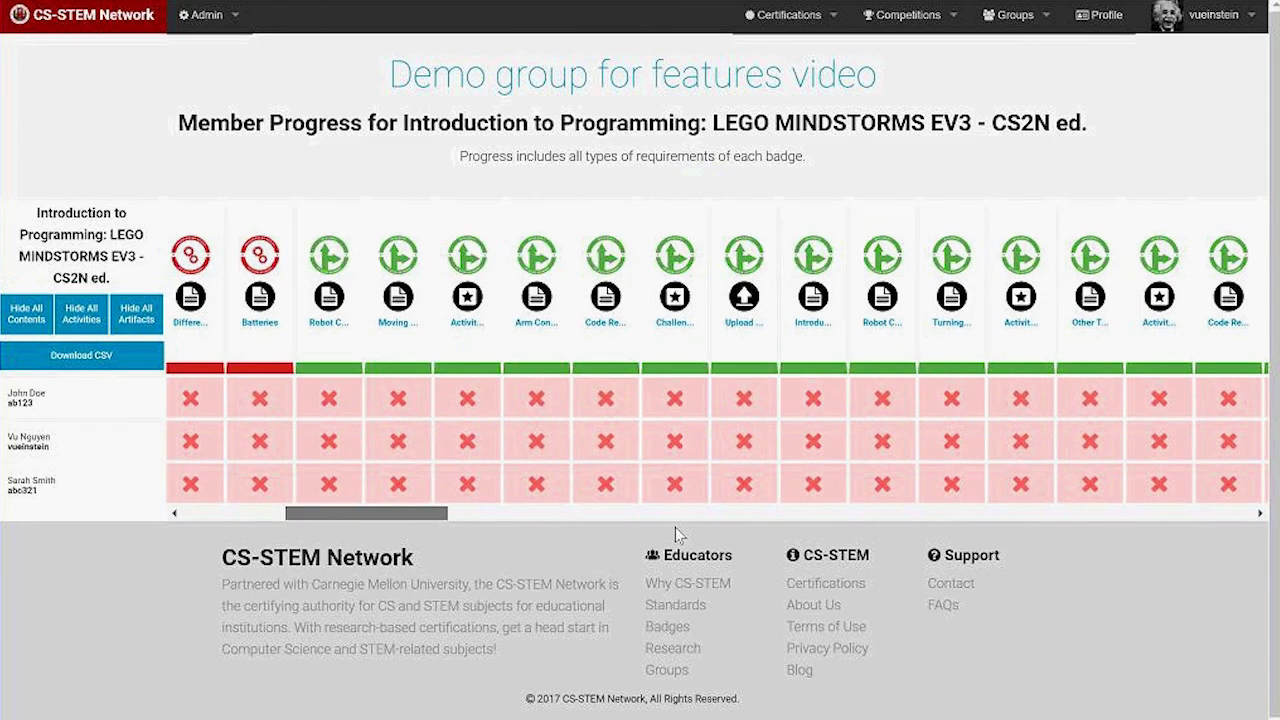
left_click_drag(893, 563, 190, 565)
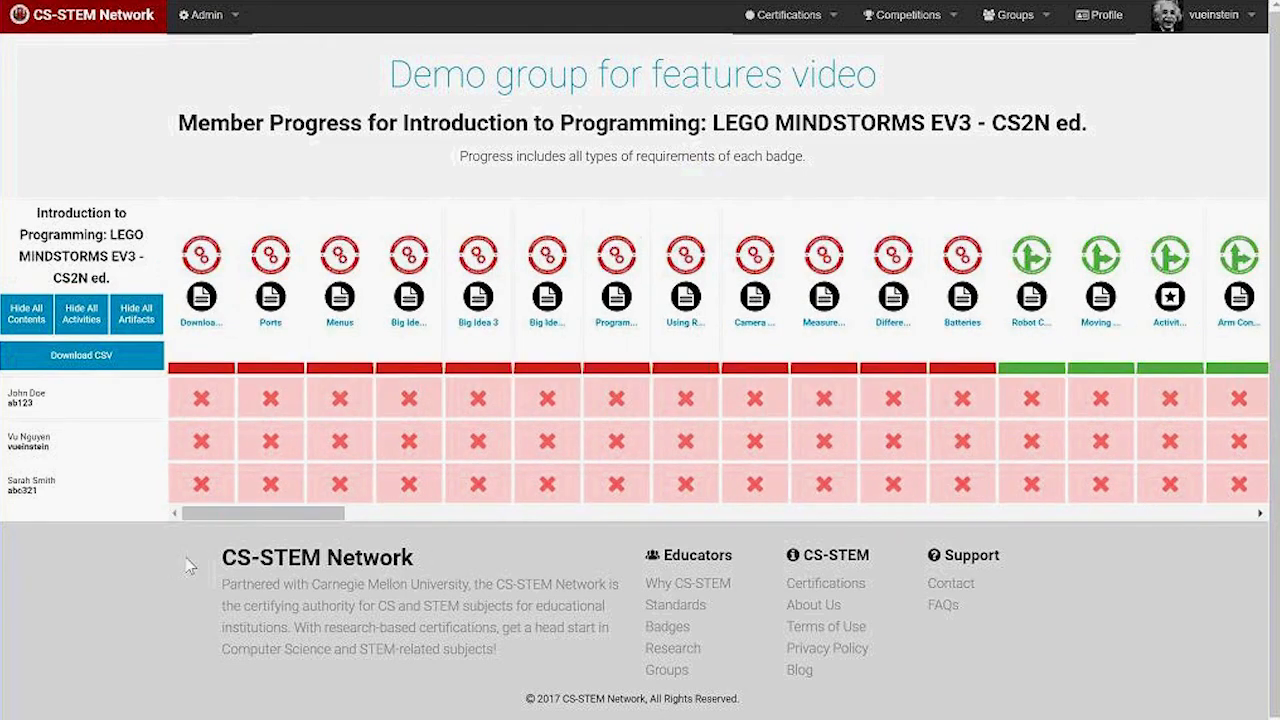